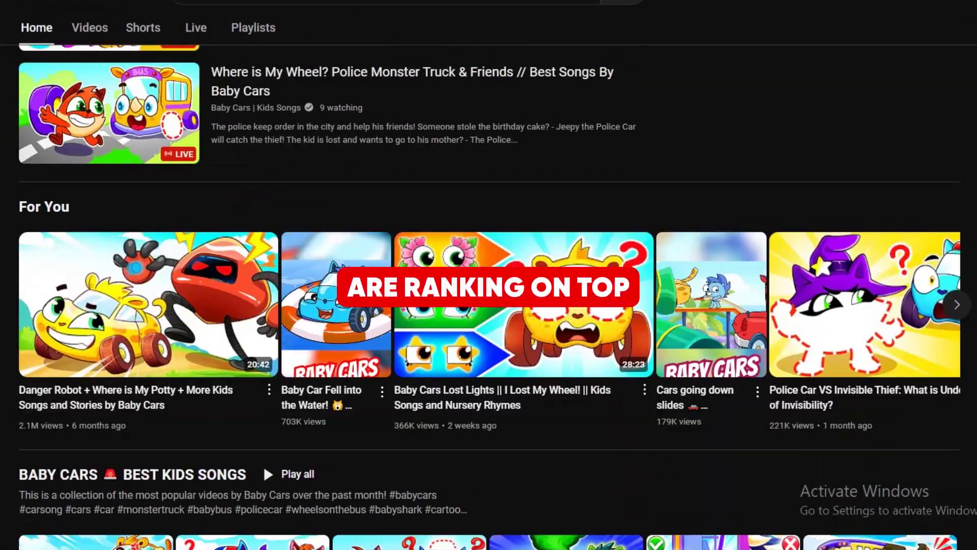
scroll(488, 275, "down", 9)
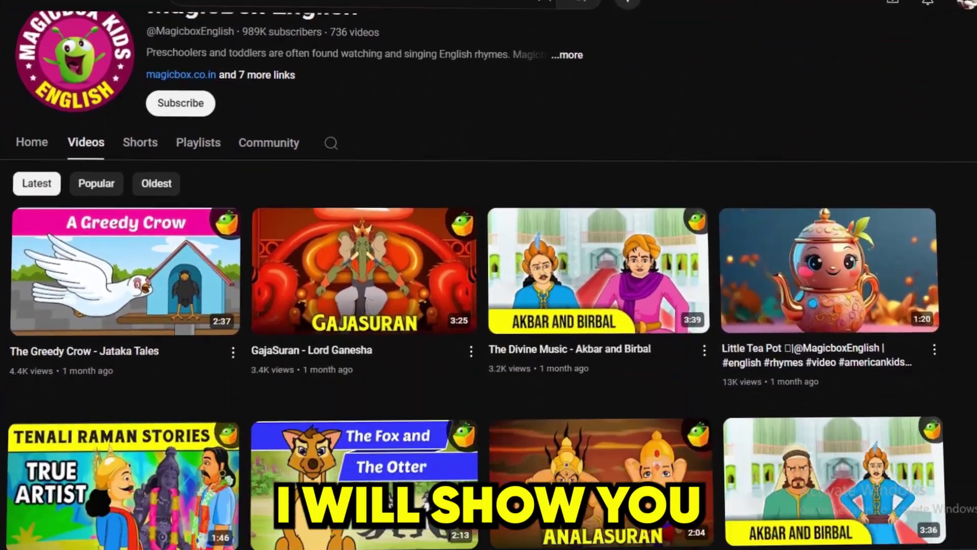
scroll(489, 275, "down", 5)
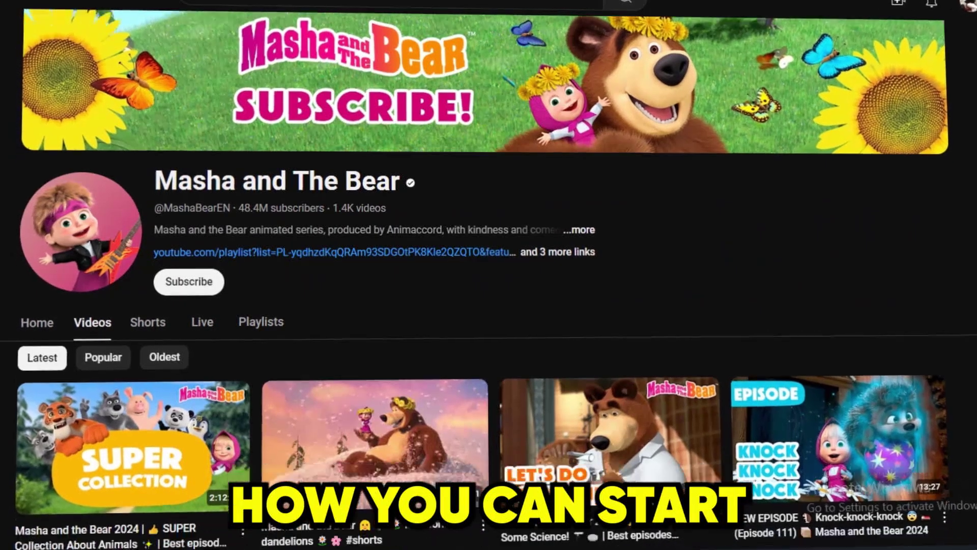
Scroll down the Leonardo.Ai landing page below the Creativity, Unleashed banner
scroll(489, 305, "down", 5)
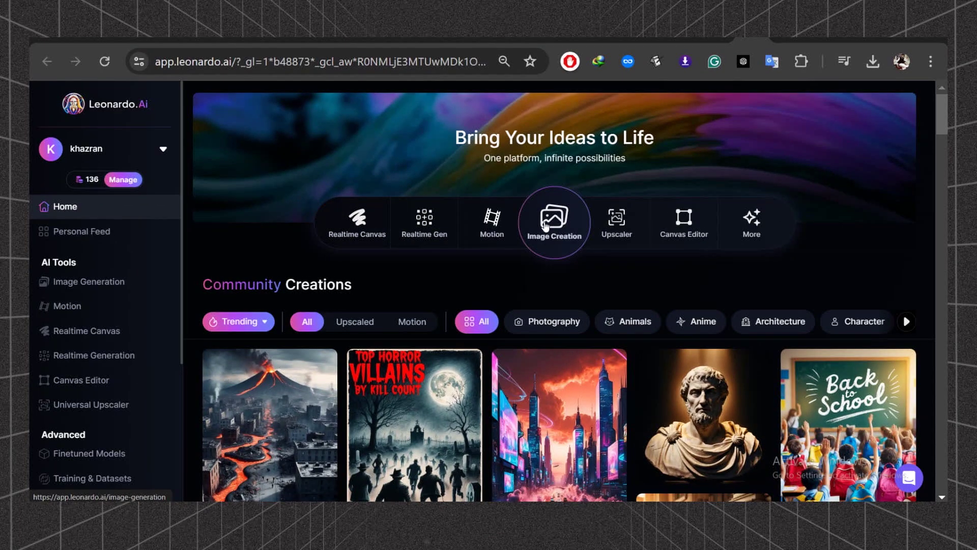
In Image Generation, paste the green-field village prompt plus animated Pixar, 4k, 3d keywords
left_click(545, 225)
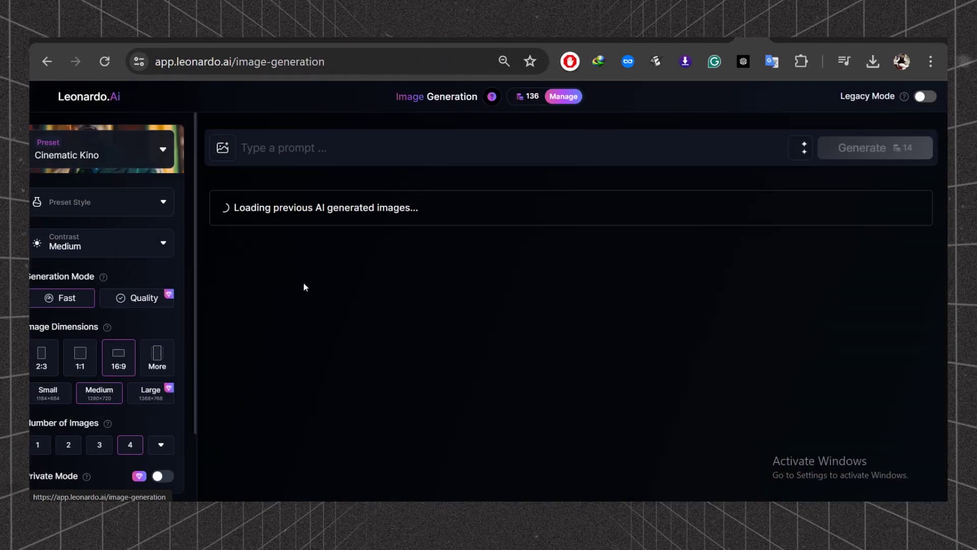
left_click(369, 151)
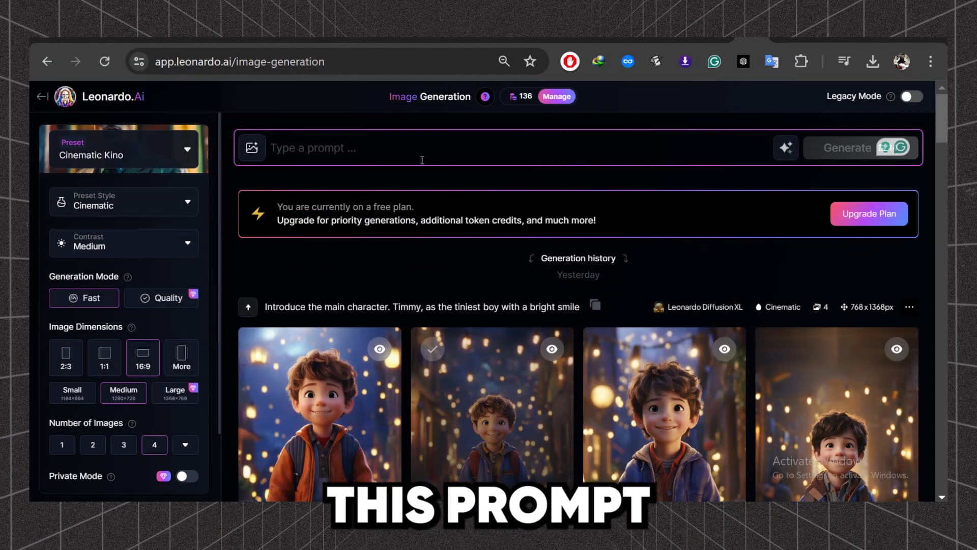
type("a small village surrounded by beautiful green fields, and tall and swaying trees")
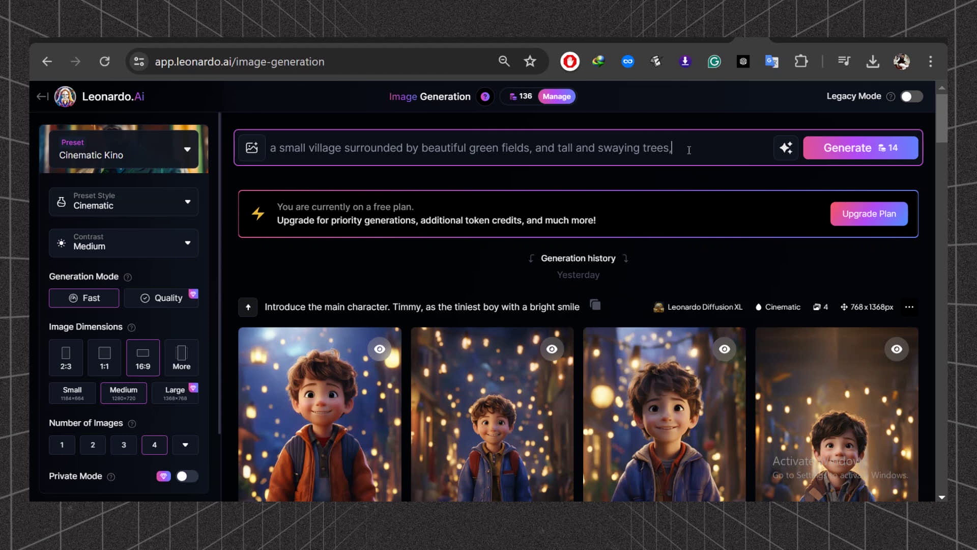
type("animated Pixar style, high quality drawing, illustration , 4k , 3d")
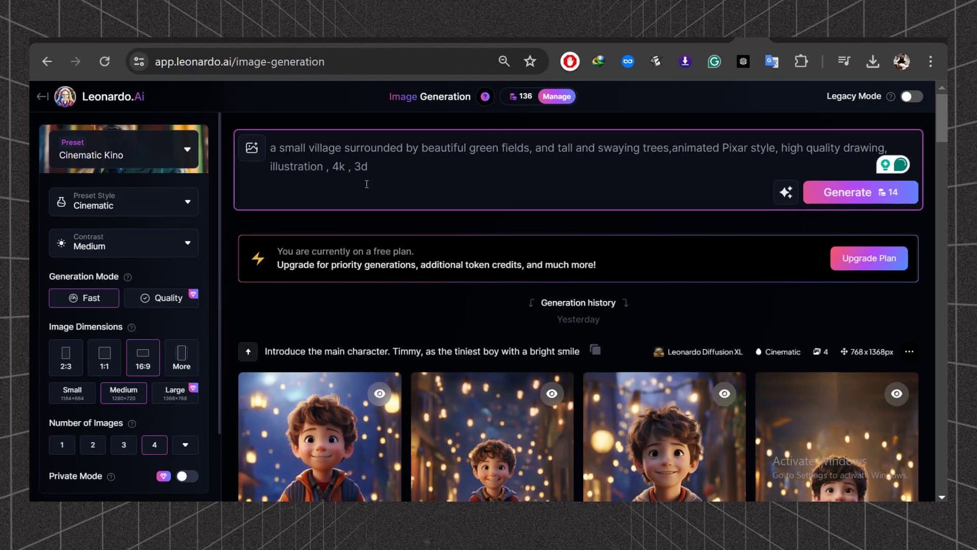
Keep the Cinematic Kino preset and set the model to Leonardo Diffusion XL
left_click(184, 156)
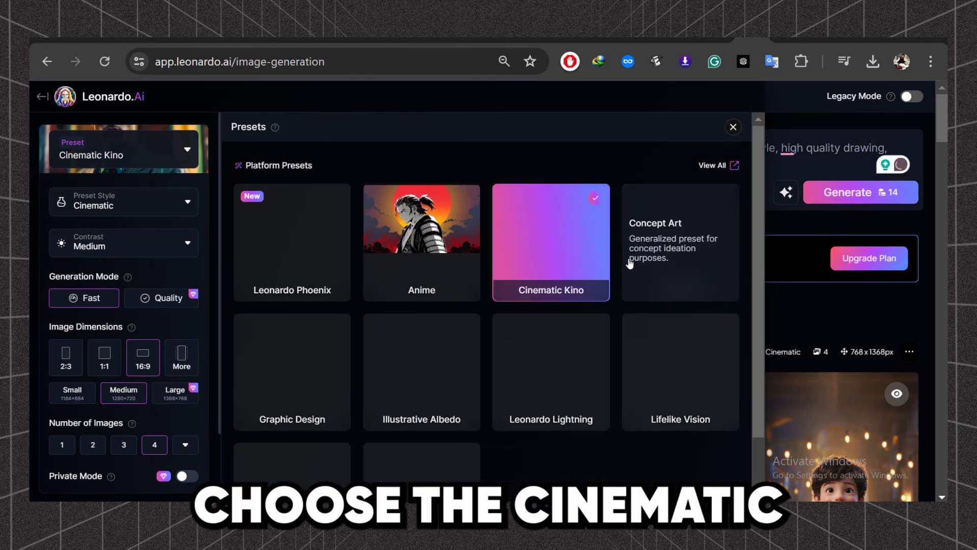
left_click(551, 244)
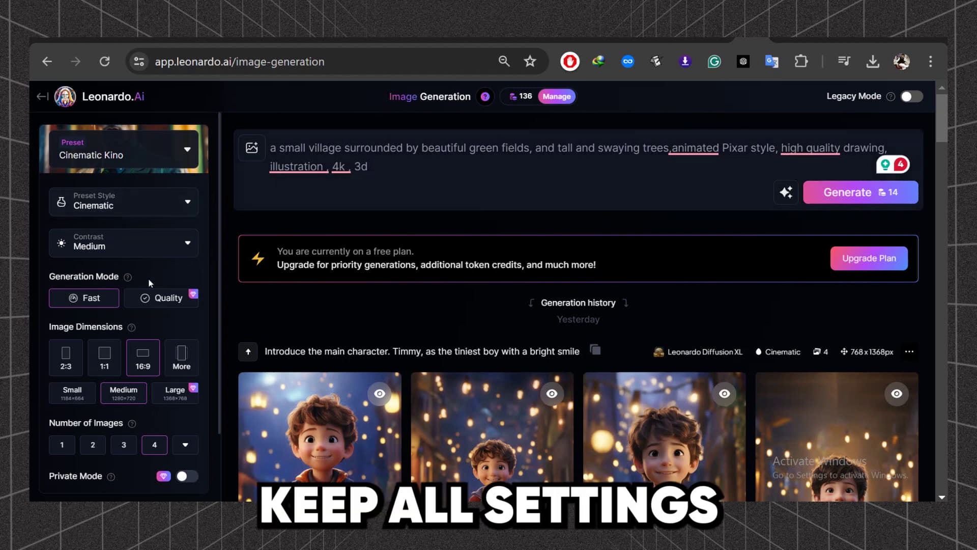
scroll(149, 282, "down", 2)
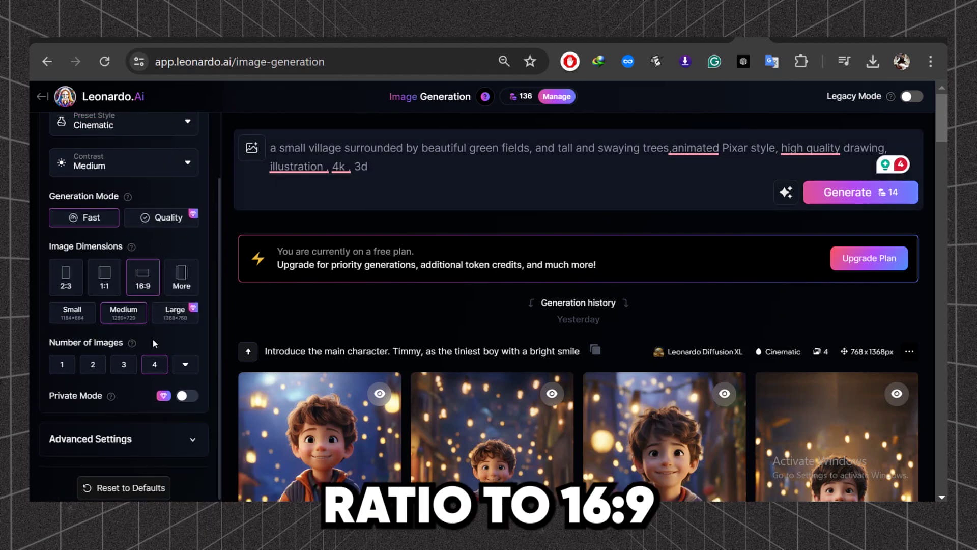
scroll(173, 343, "down", 1)
scroll(156, 402, "down", 5)
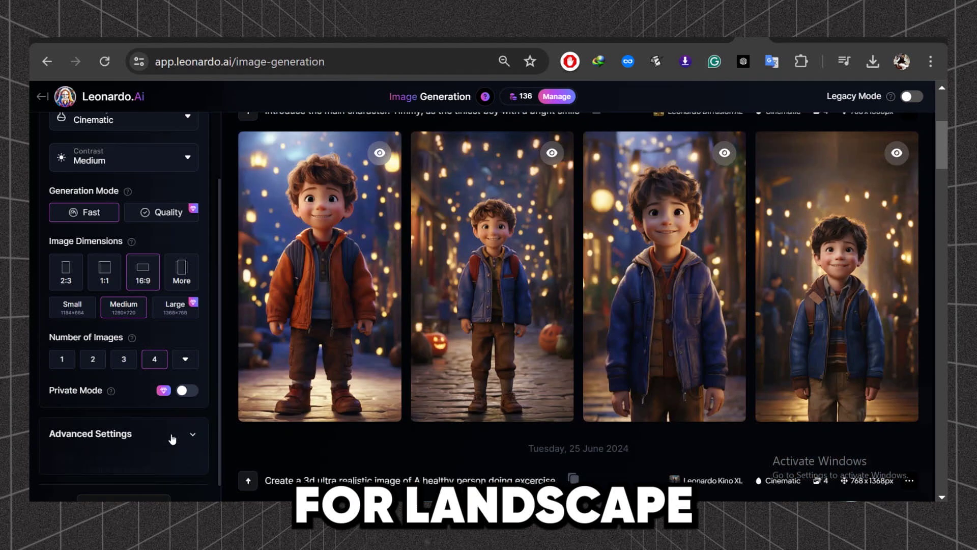
left_click(172, 435)
scroll(172, 387, "down", 3)
left_click(173, 306)
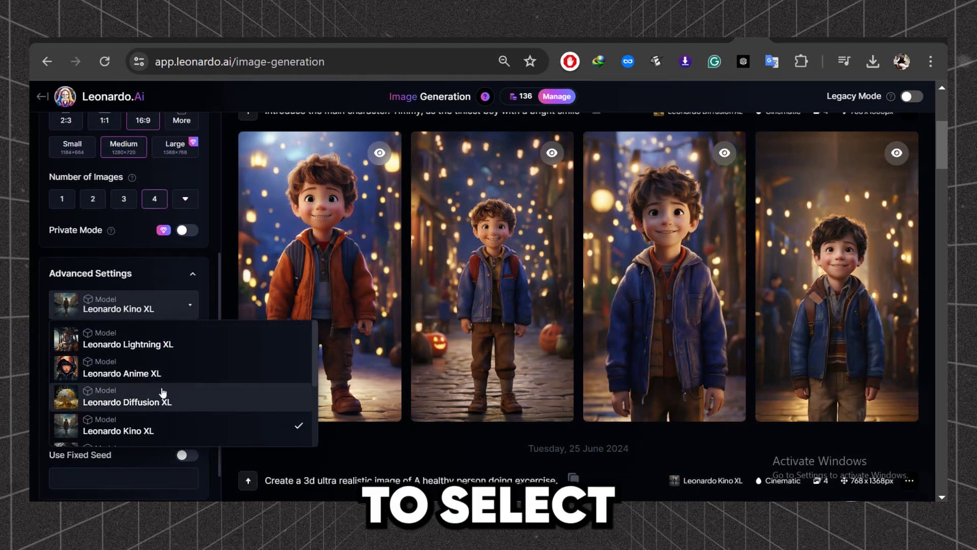
left_click(163, 392)
scroll(678, 218, "up", 5)
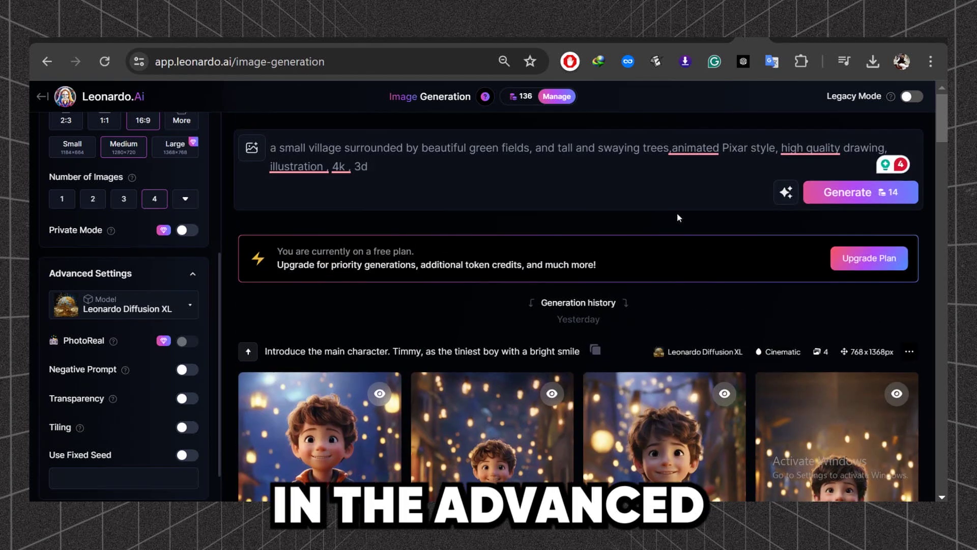
Generate the village images and upscale the second one to higher resolution
left_click(845, 192)
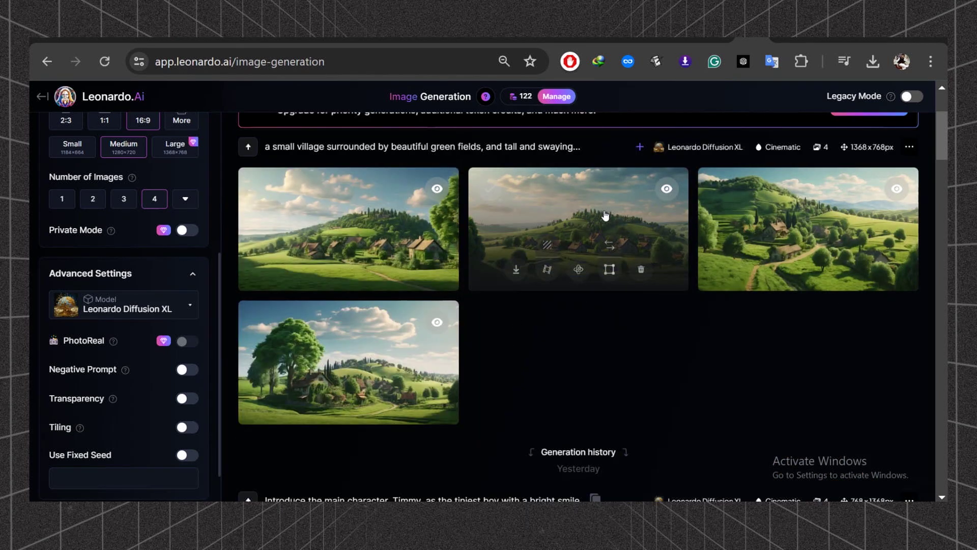
left_click(600, 213)
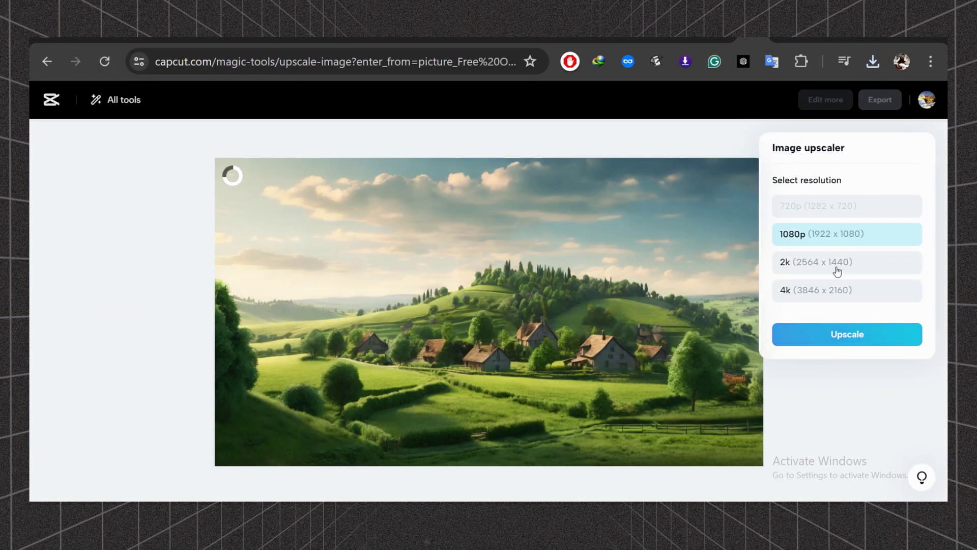
left_click(847, 334)
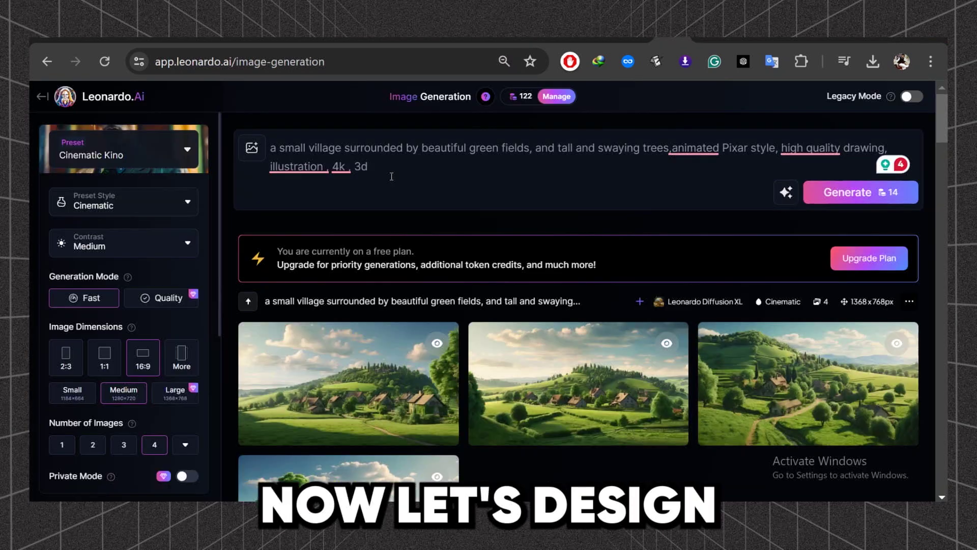
Replace the prompt with the Timmy character prompt, generate at 2:3 portrait, and browse the results
key("ctrl+a")
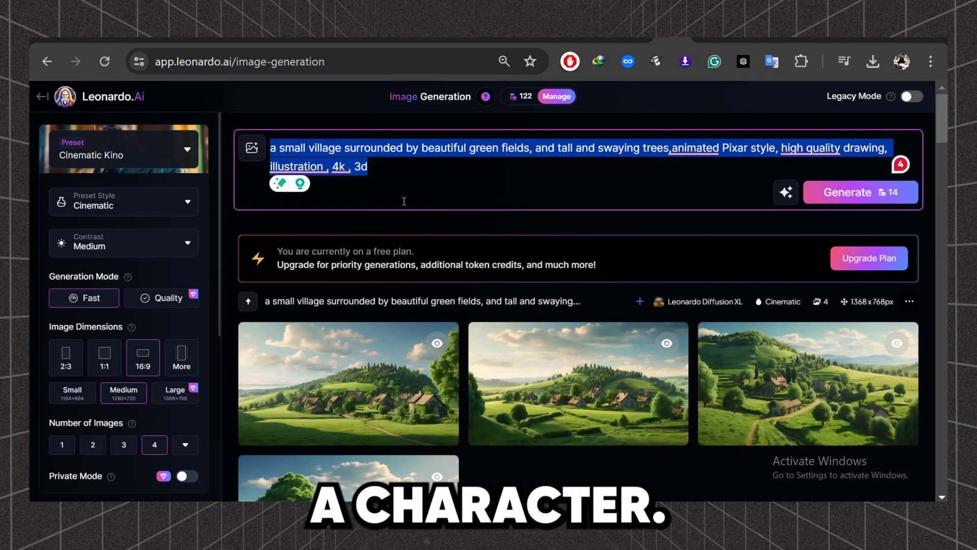
type("Introduce the main character, Timmy, as the tiniest boy with a bright smile\".")
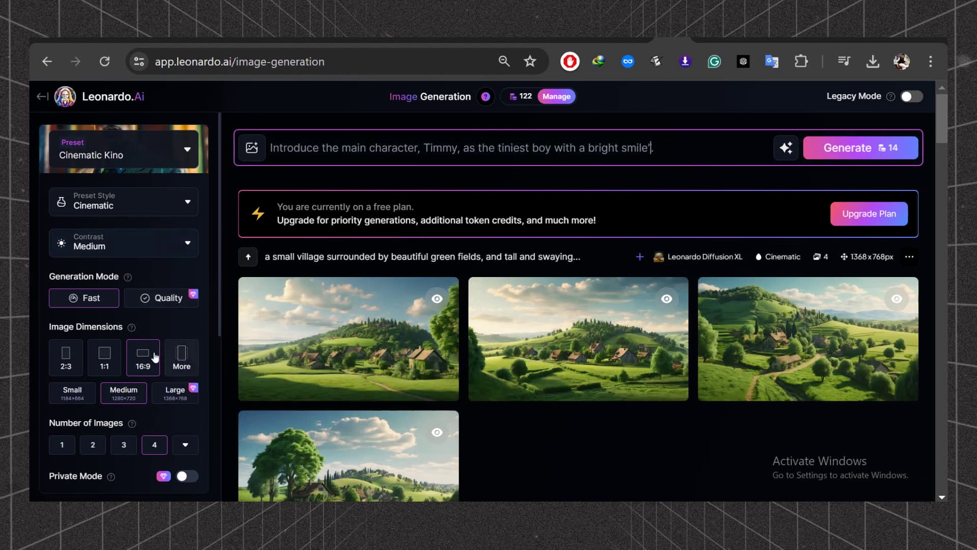
left_click(64, 363)
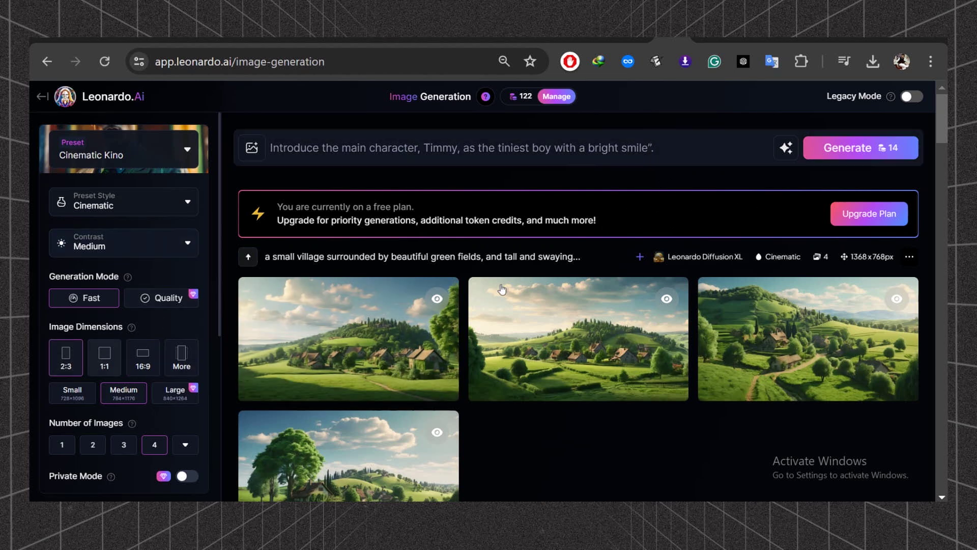
left_click(885, 152)
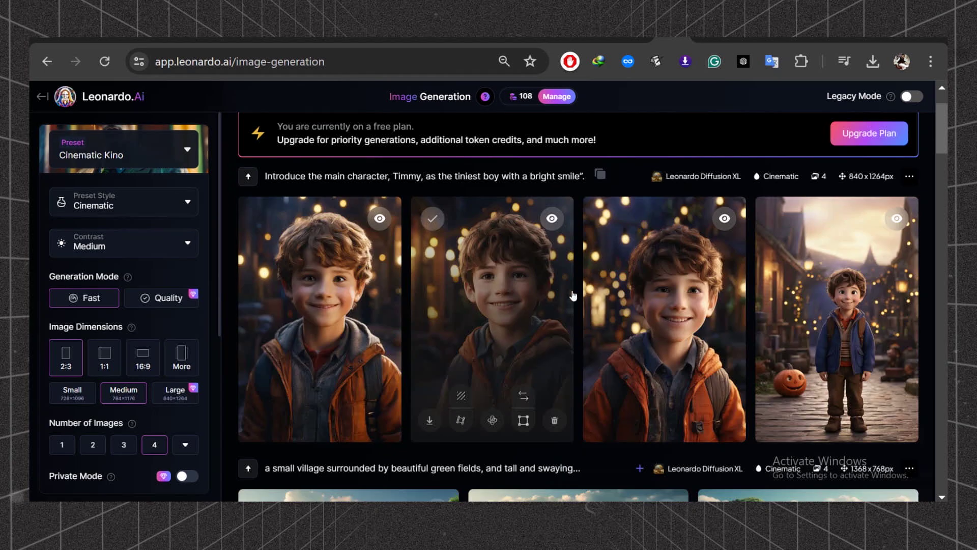
left_click(534, 288)
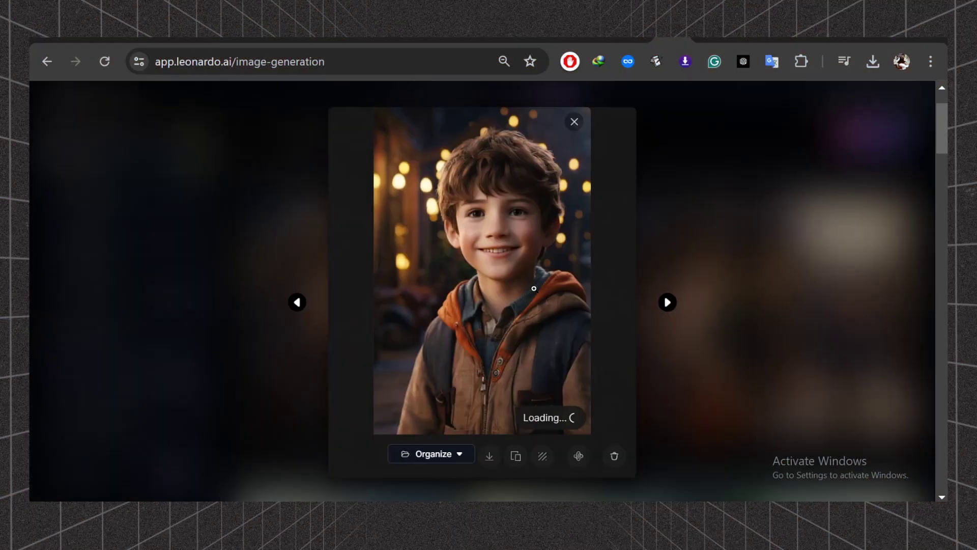
key("Left")
key("Left")
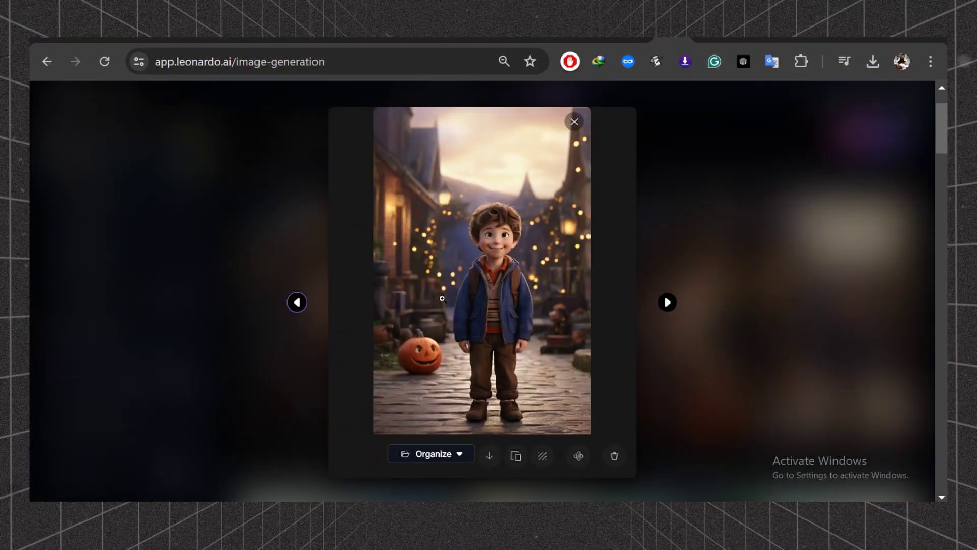
key("Escape")
Generate images from the front-view animated boy prompt and view the first one full size
key("ctrl+a")
key("BackSpace")
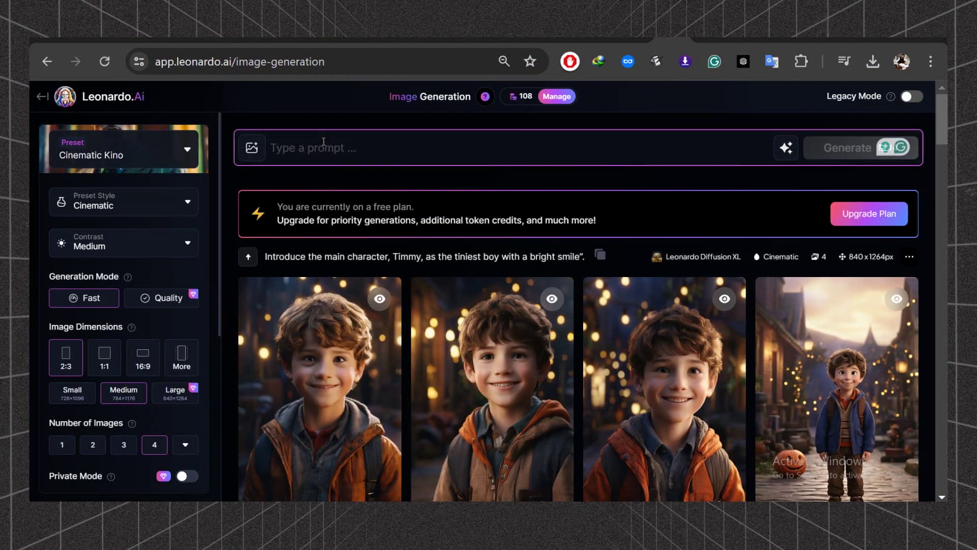
type("Front view of an animated boy standing wearing tshirt character design, full body, drawing a face in maximum quality, high-quality drawing of the full Illustration. 4k, sharp focus. Smooth soft Skin, symmetrical. Detailed face, concept art, style fairy tales, chibi kawaii, Octane rendering, 3d, perfect face. Detailed face, delicate face. Perfect sharp lips, detailed eyes")
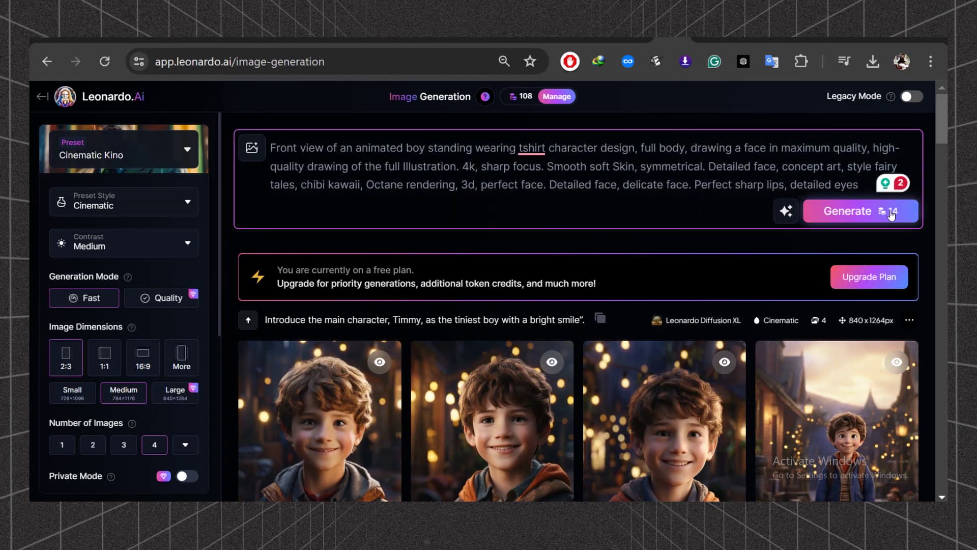
left_click(891, 213)
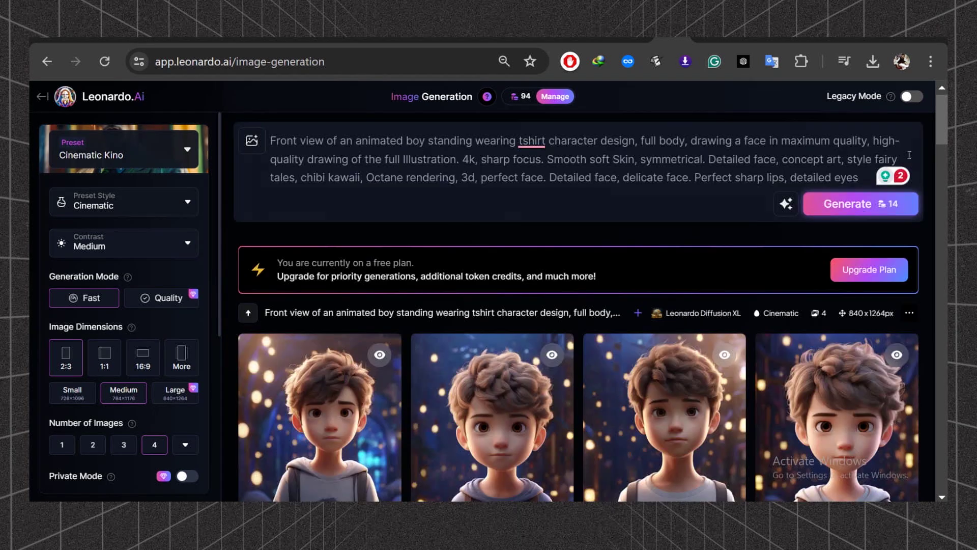
scroll(578, 305, "down", 3)
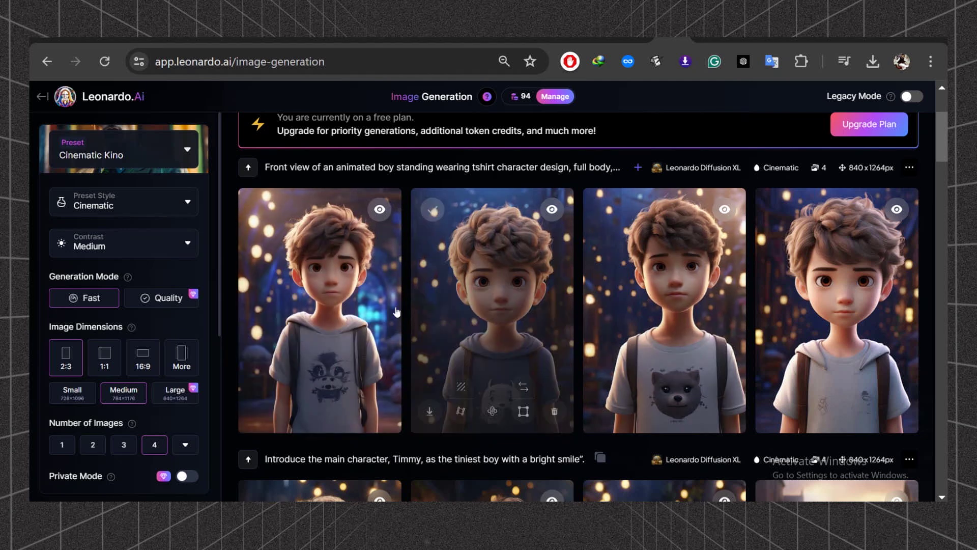
left_click(319, 305)
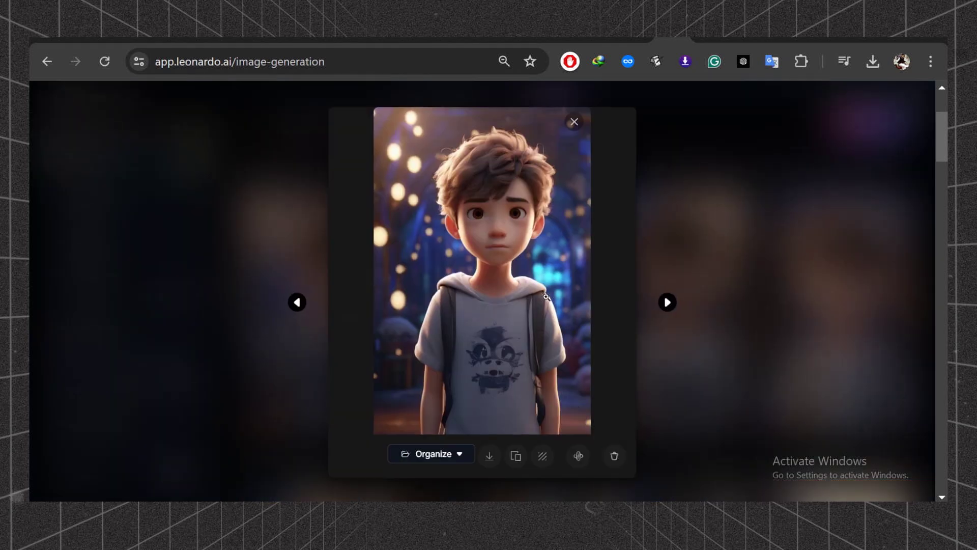
key("Escape")
scroll(495, 265, "up", 3)
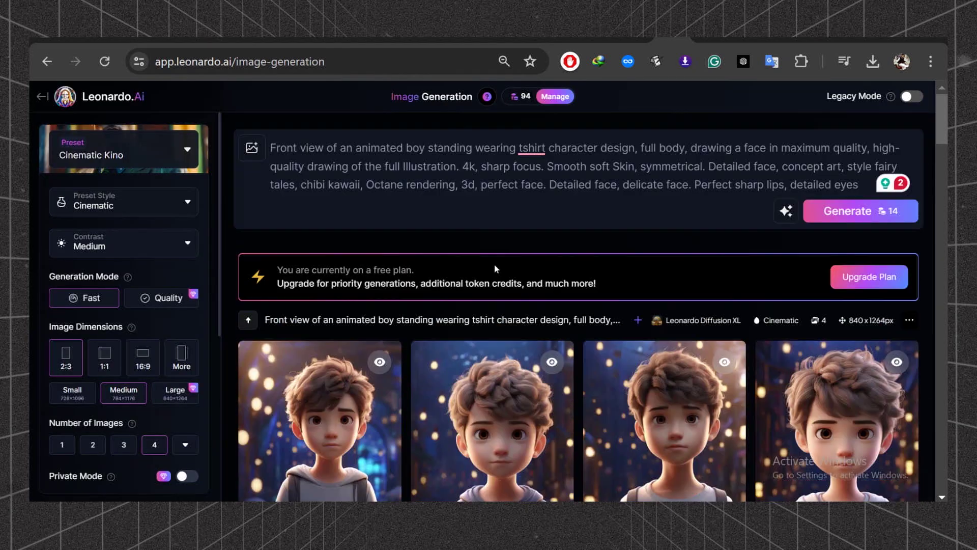
Replace the prompt with the Timmy village prompt and switch to 16:9 dimensions
left_click(440, 185)
key("ctrl+a")
key("BackSpace")
type("Introduce the main character, Timmy, as a tiniest boy, standing in a small village surrounded by beautiful green fields, tall and swaying trees, Pixar style, clipart, animated background, high quality, 4k, 3d, Illustration")
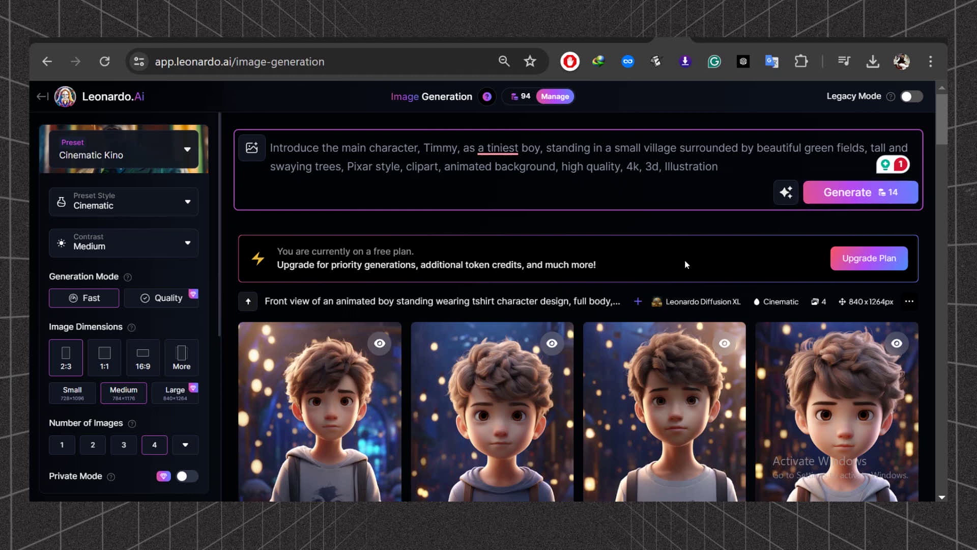
left_click(144, 358)
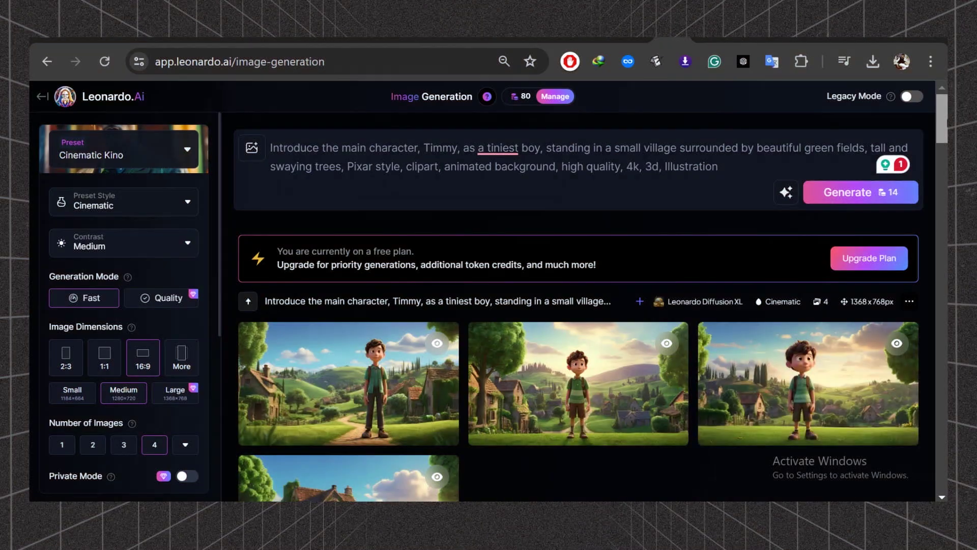
scroll(308, 288, "down", 2)
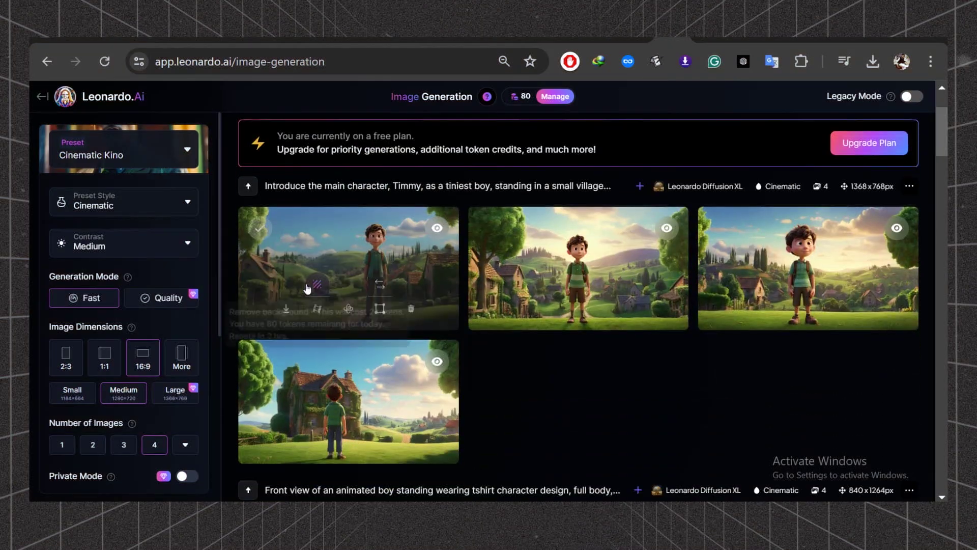
Remove the first village image's background and browse the generated Timmy images full size
left_click(308, 288)
left_click(346, 254)
left_click(804, 302)
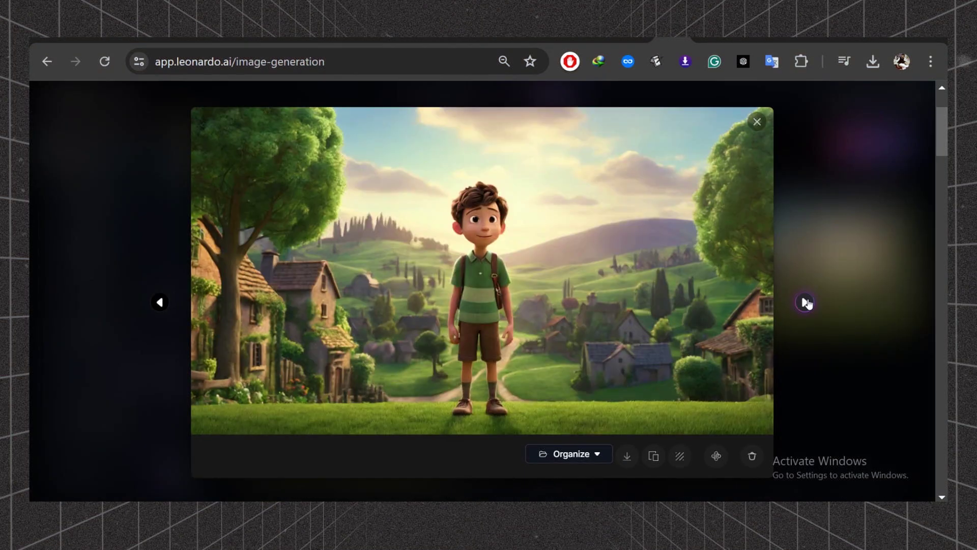
left_click(804, 302)
left_click(804, 302)
left_click(804, 303)
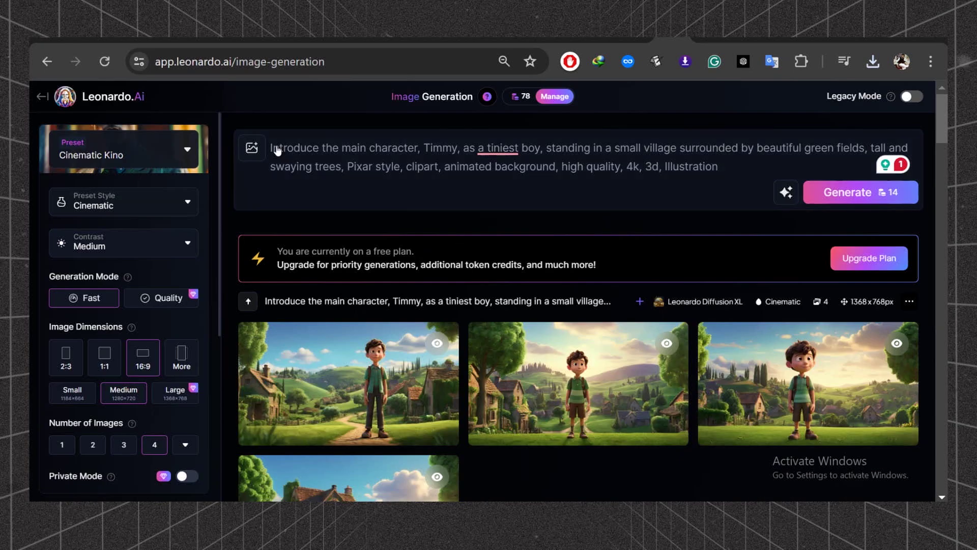
Add the village image as a style reference and change 'standing' to 'playing with a football'
left_click(249, 149)
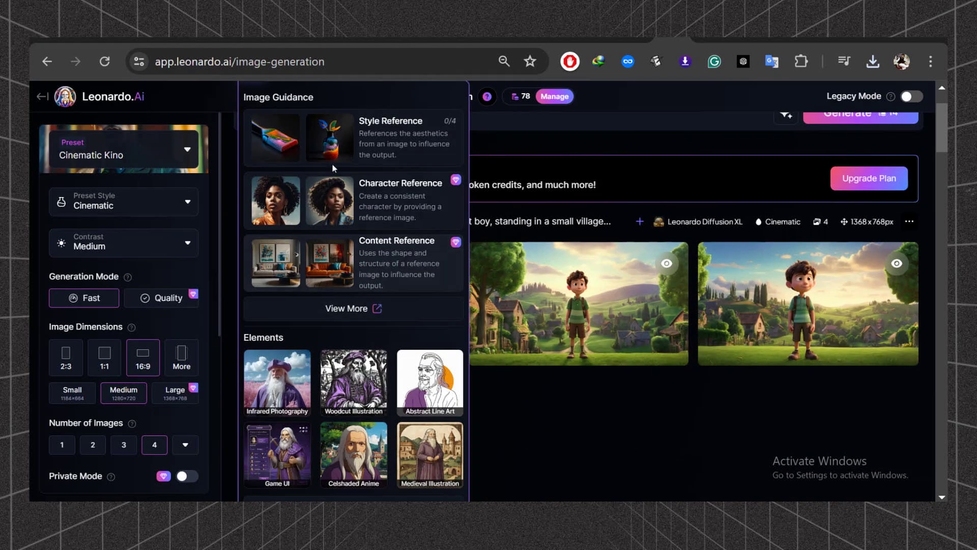
left_click(327, 157)
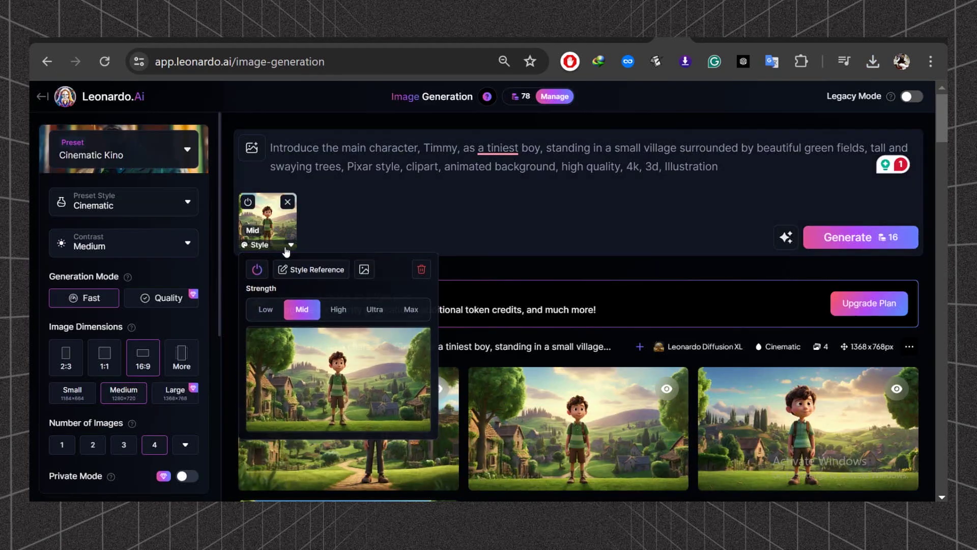
mouse_move(499, 148)
left_click_drag(547, 148, 586, 148)
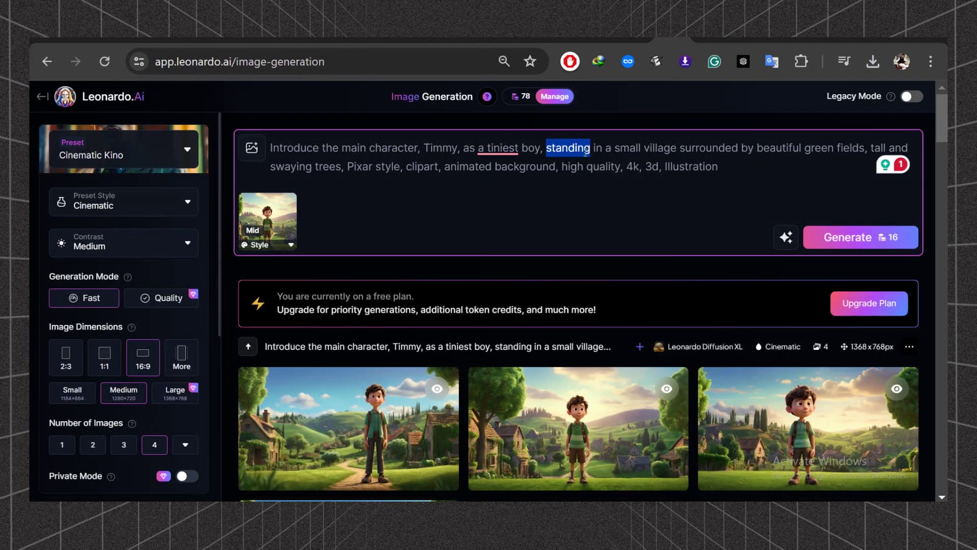
type("playing with a football")
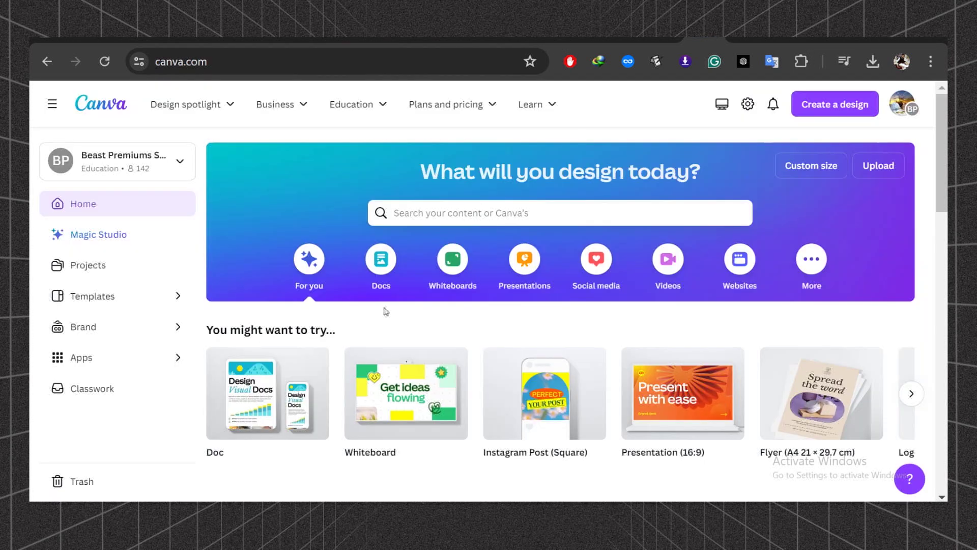
Create a blank 1920 × 1080 YouTube Video design in Canva
left_click(670, 273)
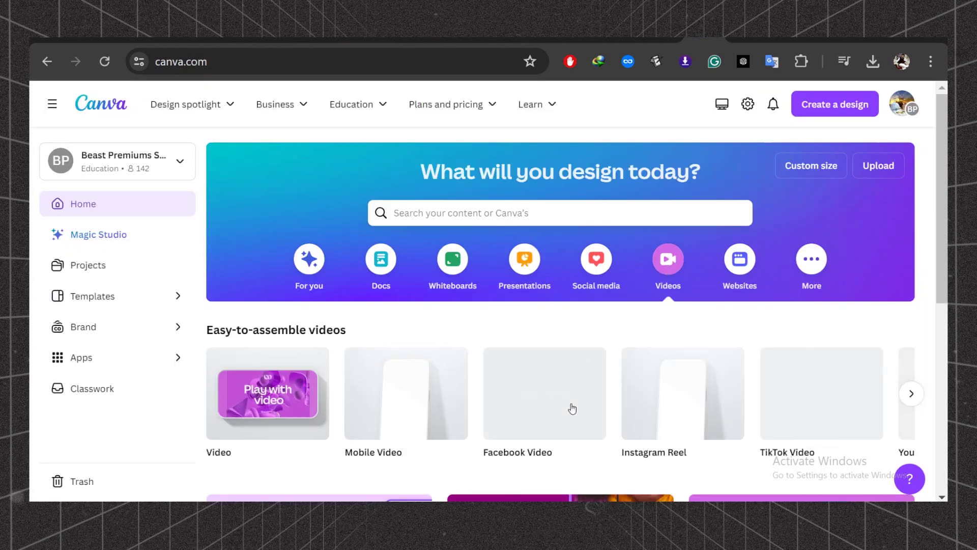
left_click(911, 401)
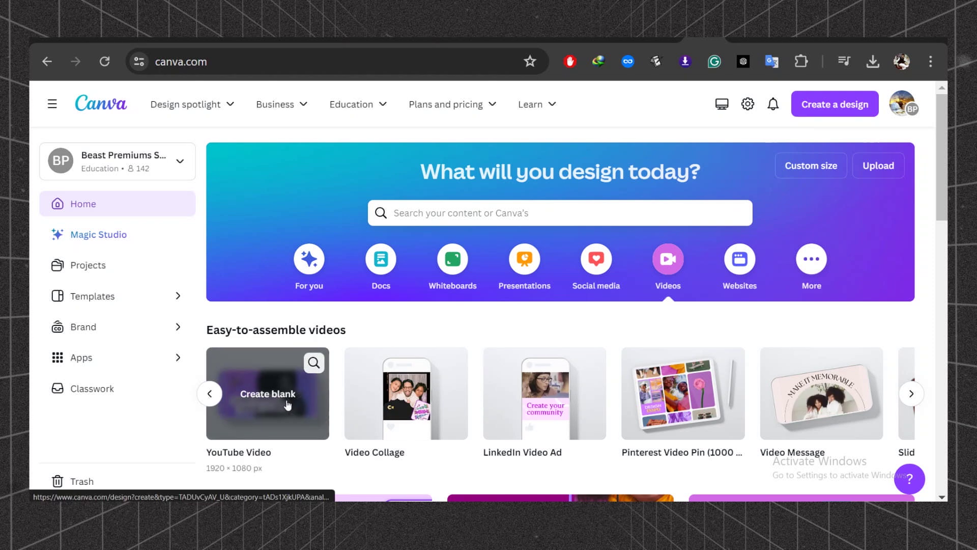
left_click(265, 394)
Search Canva apps for 'heygen' and open HeyGen AI Avatars
left_click(59, 467)
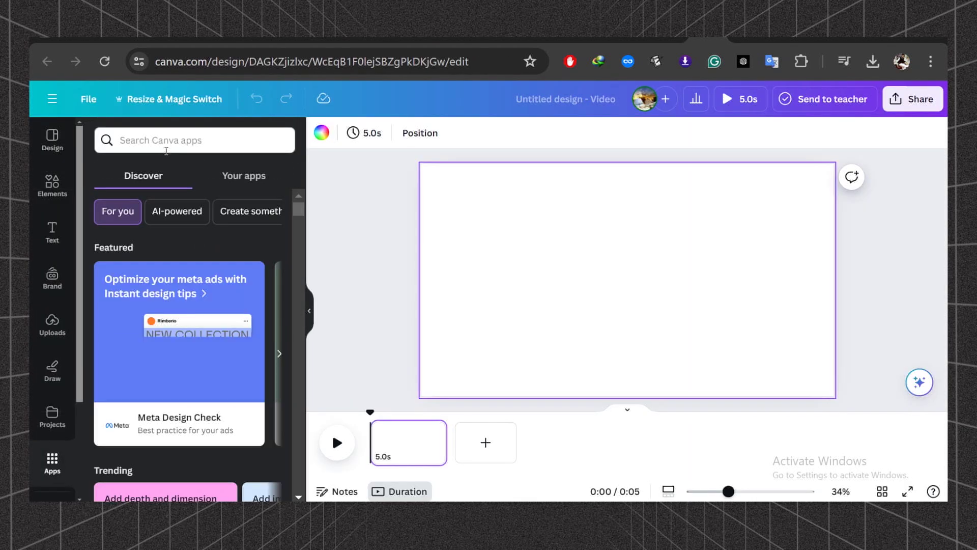
left_click(168, 143)
type("heygen")
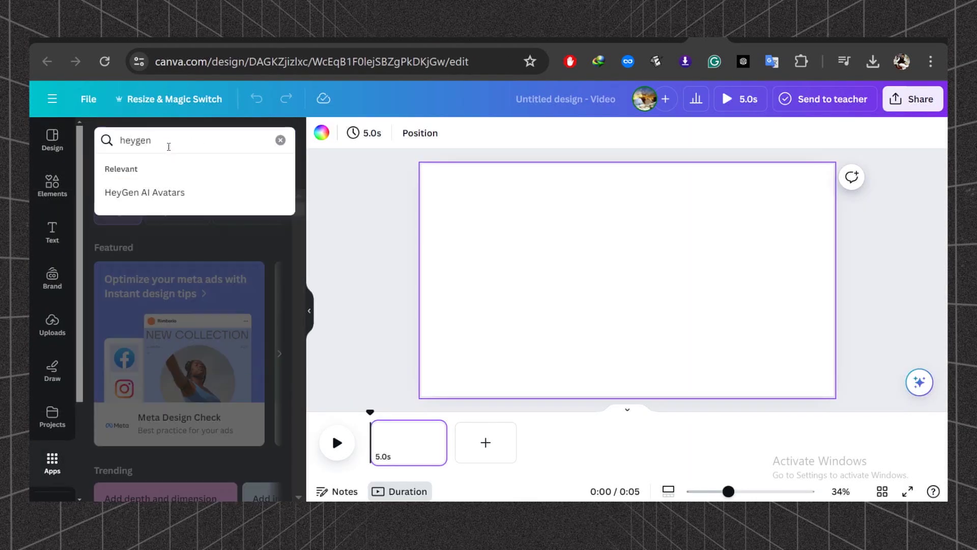
key("Return")
left_click(123, 176)
left_click(167, 222)
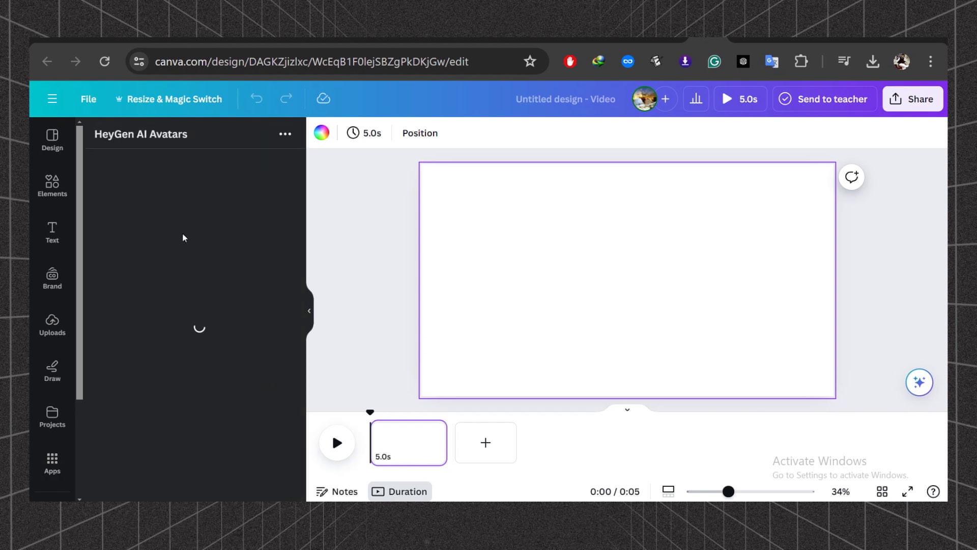
Upload the cartoon boy photo as the HeyGen avatar and save the background-removed image
left_click(122, 318)
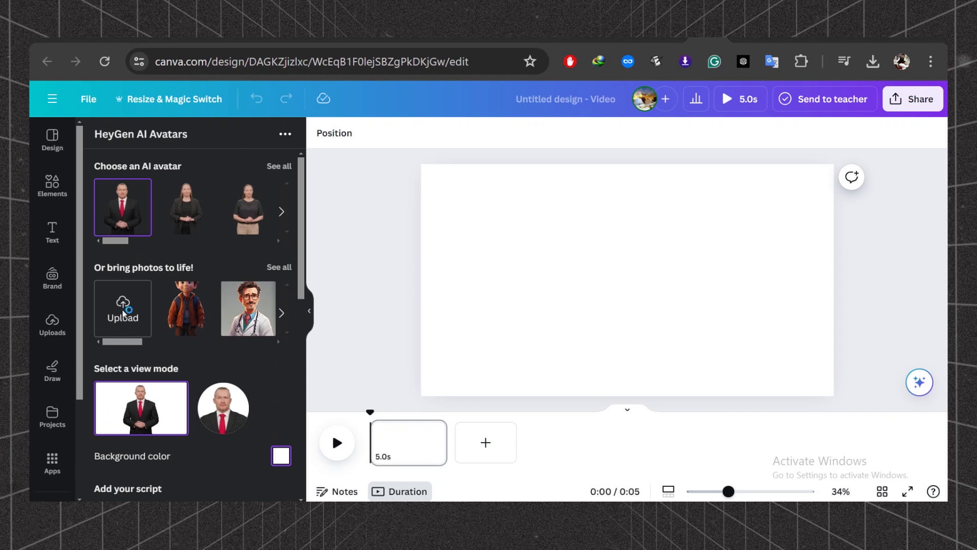
left_click(185, 319)
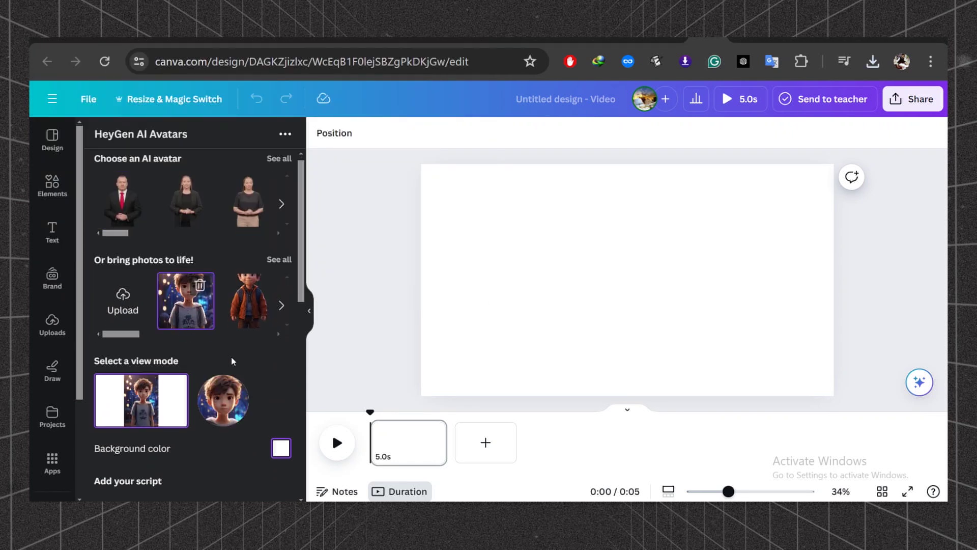
left_click(282, 449)
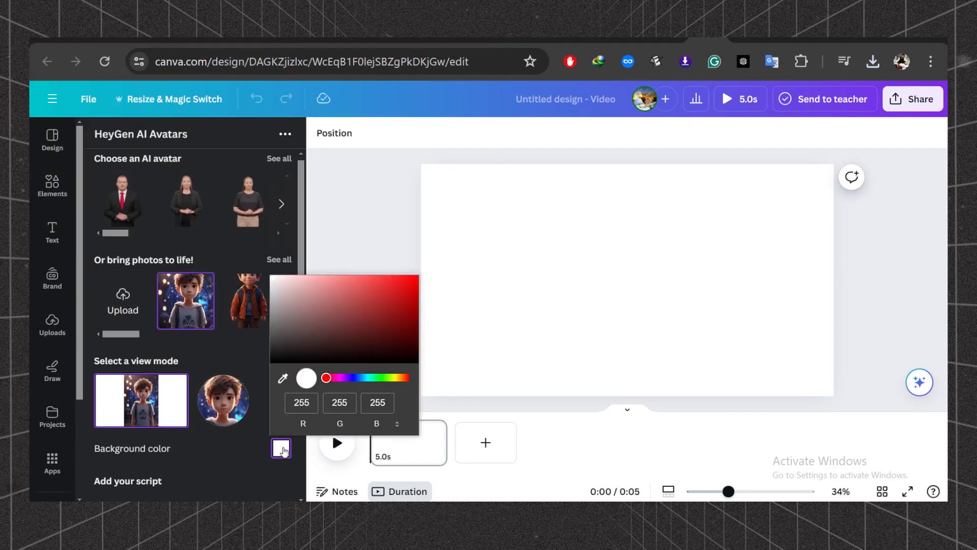
left_click(238, 359)
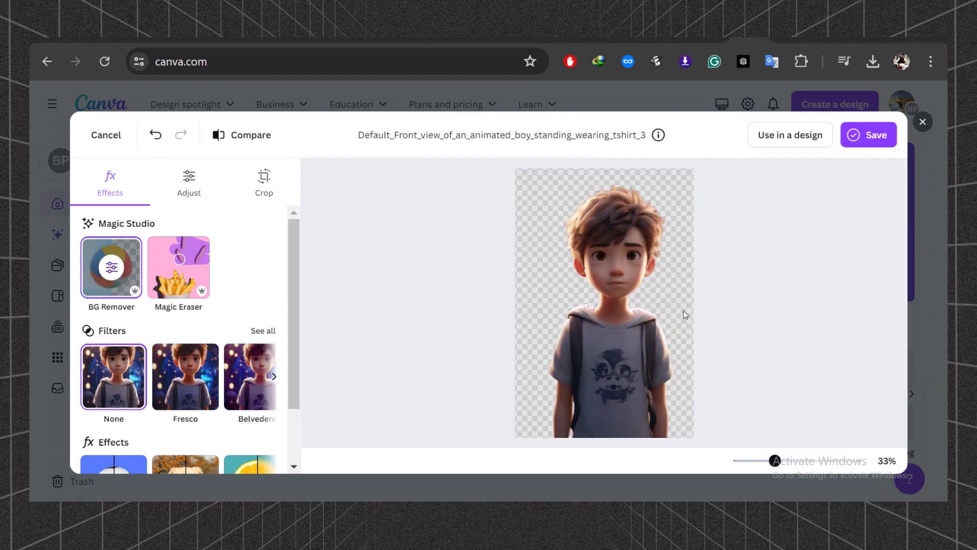
left_click(868, 135)
left_click(845, 174)
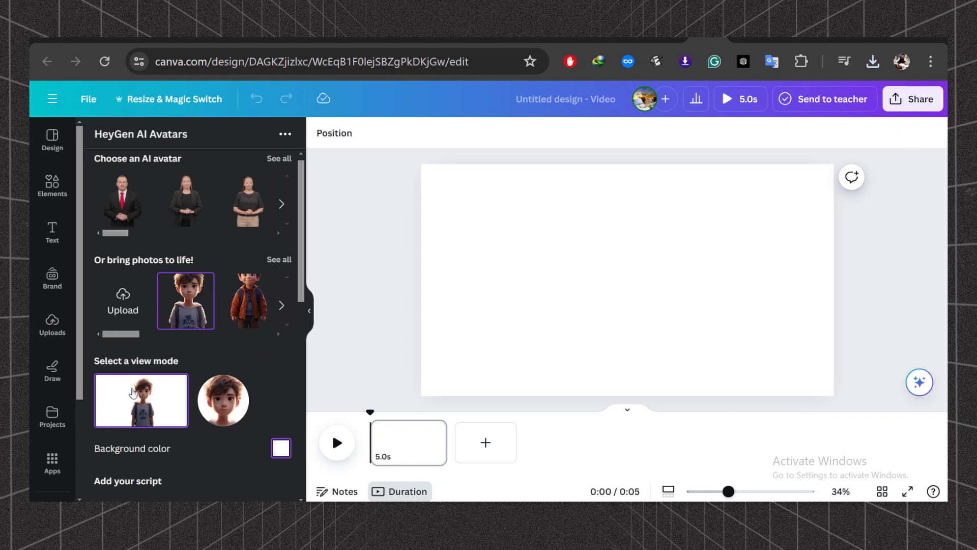
Set the avatar background colour to bright green
left_click(281, 448)
left_click_drag(367, 378, 386, 377)
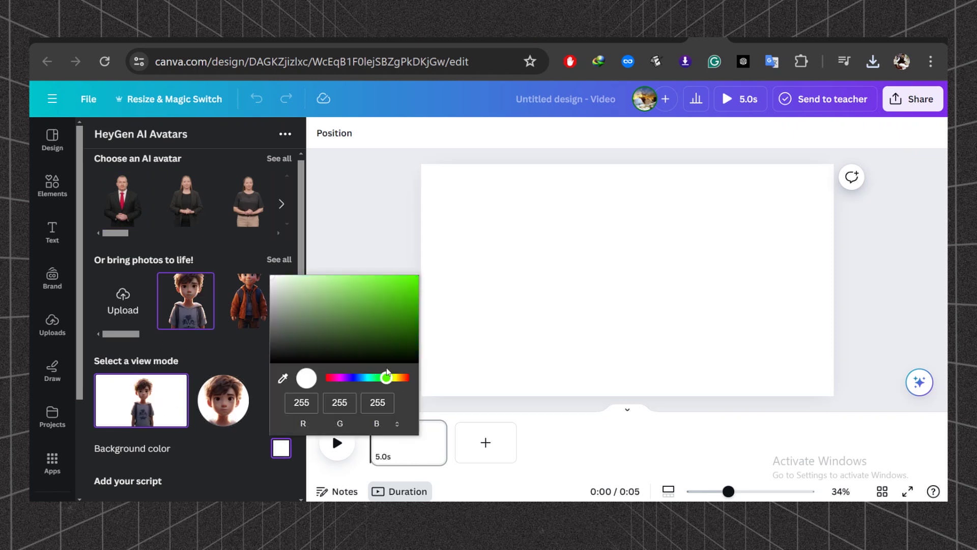
left_click(401, 293)
left_click(249, 421)
Paste the prepared welcome script into the avatar's text script box
scroll(226, 424, "down", 3)
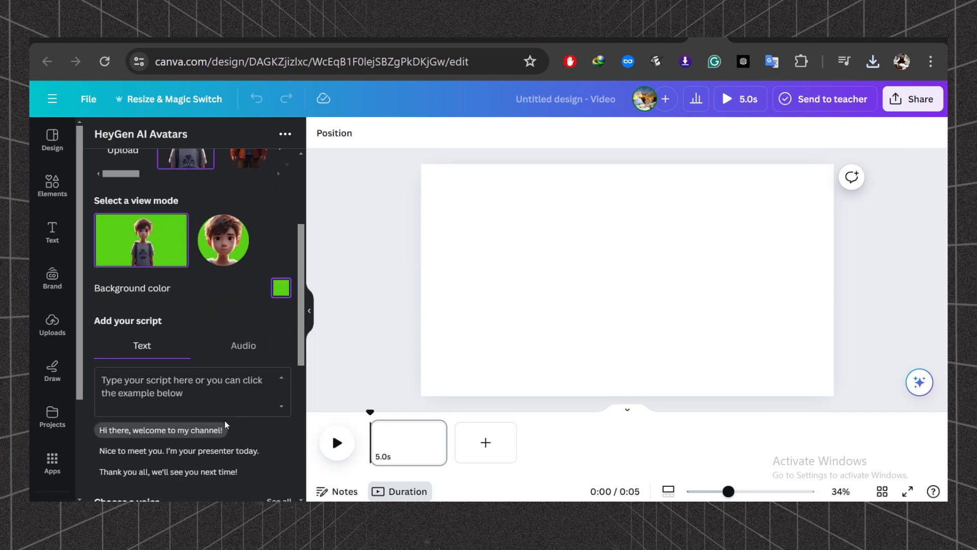
scroll(168, 293, "down", 1)
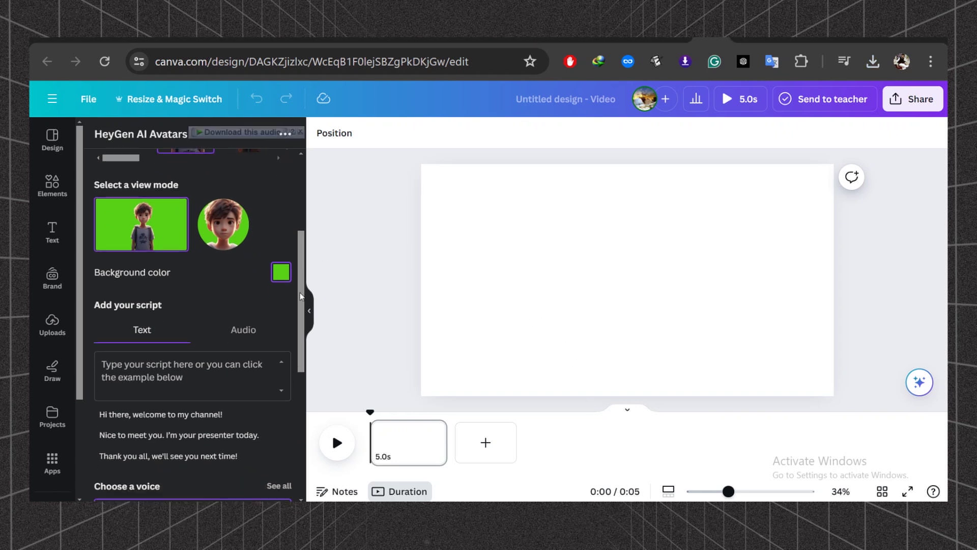
left_click(259, 291)
left_click(152, 295)
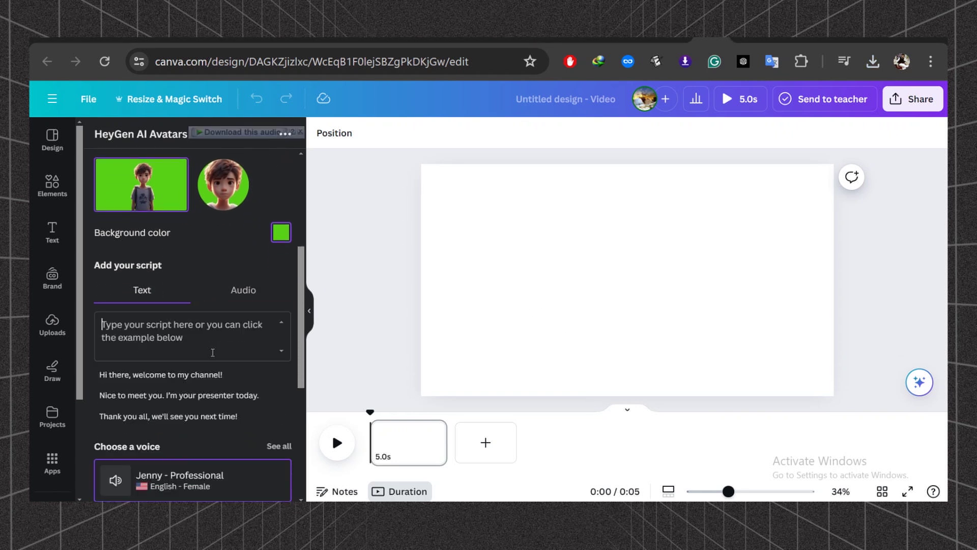
key("ctrl+Tab")
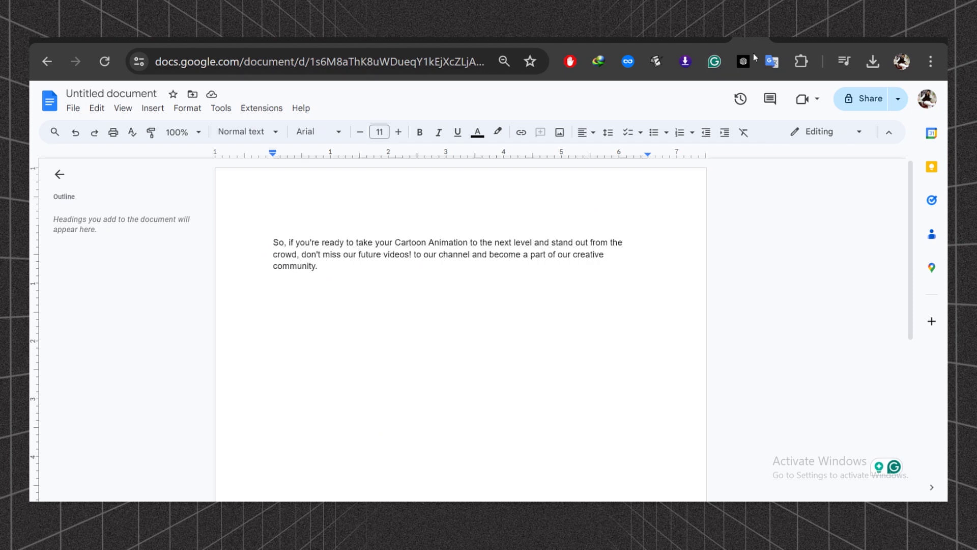
key("ctrl+shift+Tab")
key("ctrl+v")
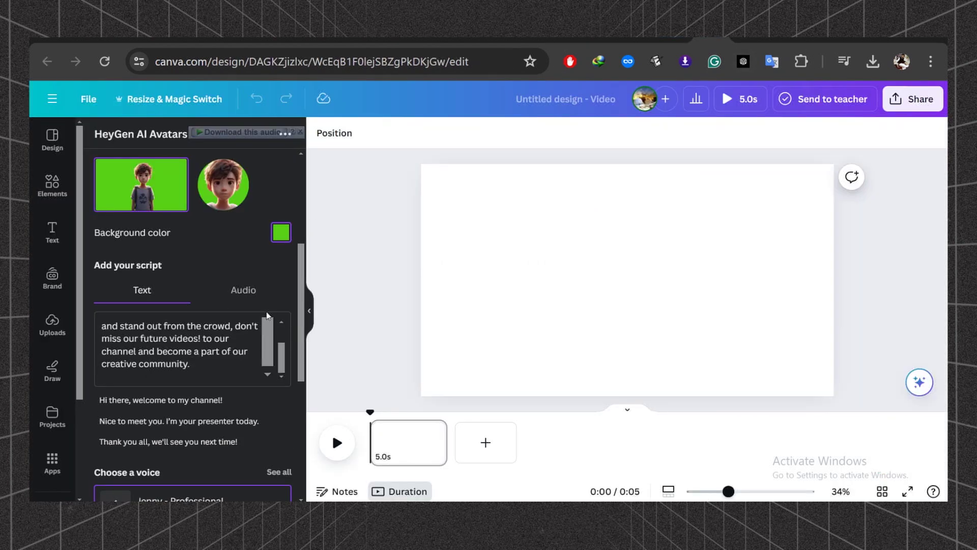
Apply the Emma - Newscaster voice and try generating the AI avatar video
scroll(267, 316, "down", 6)
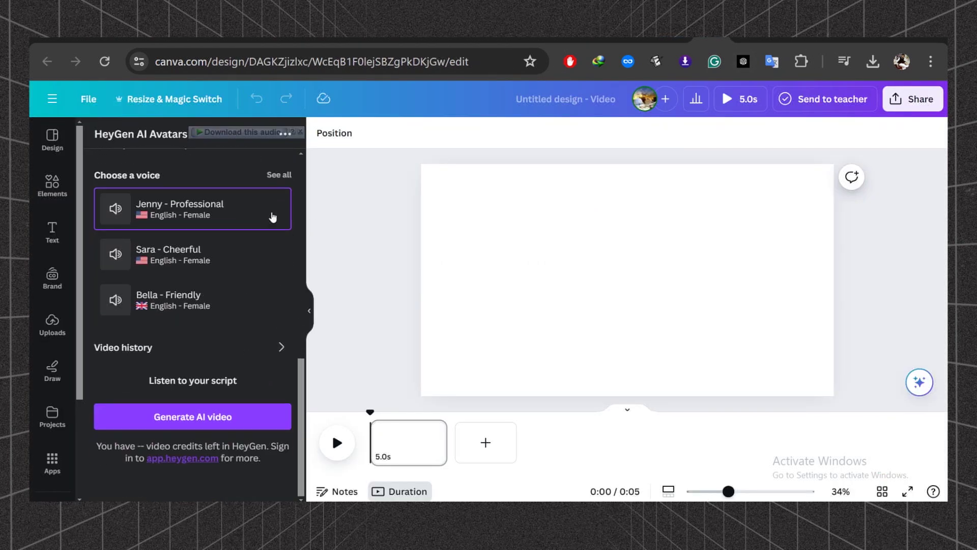
left_click(279, 175)
scroll(251, 350, "down", 5)
left_click(196, 336)
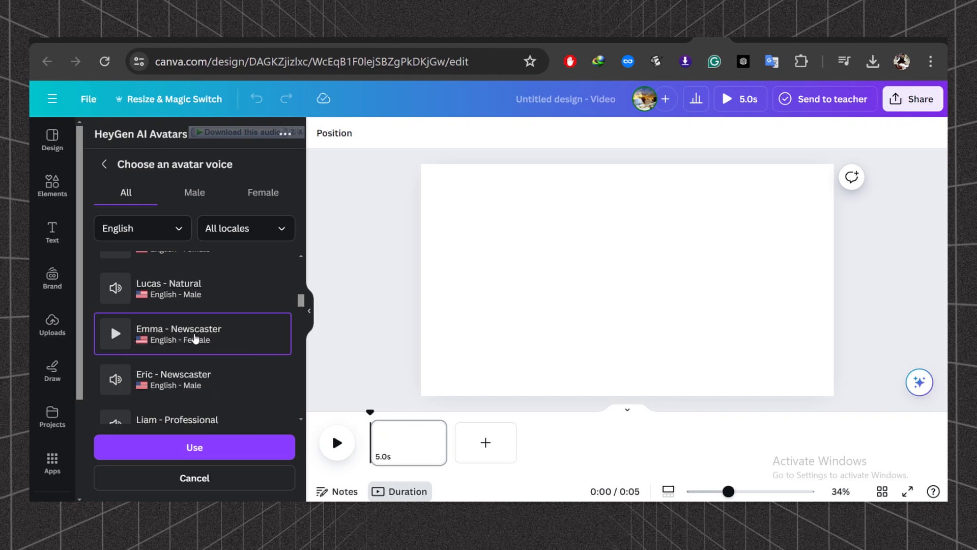
left_click(232, 447)
left_click(272, 420)
left_click(588, 329)
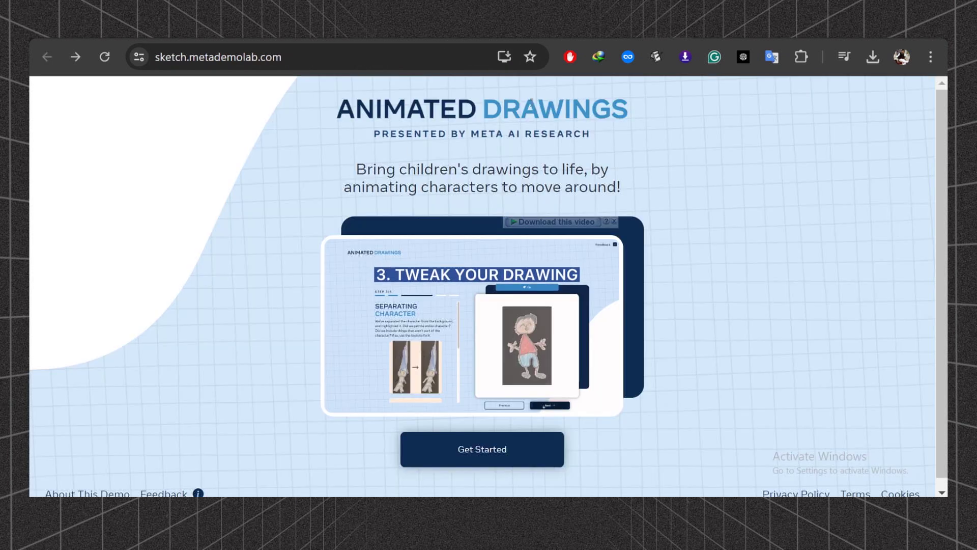
Start the Animated Drawings demo, then go back to the end of the Leonardo.Ai boy prompt
left_click(532, 449)
scroll(240, 183, "down", 2)
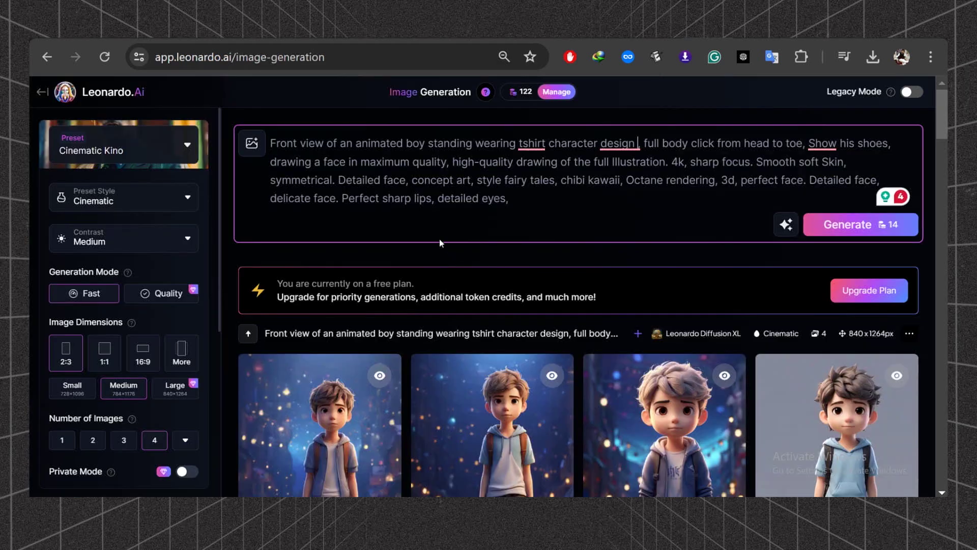
left_click(541, 202)
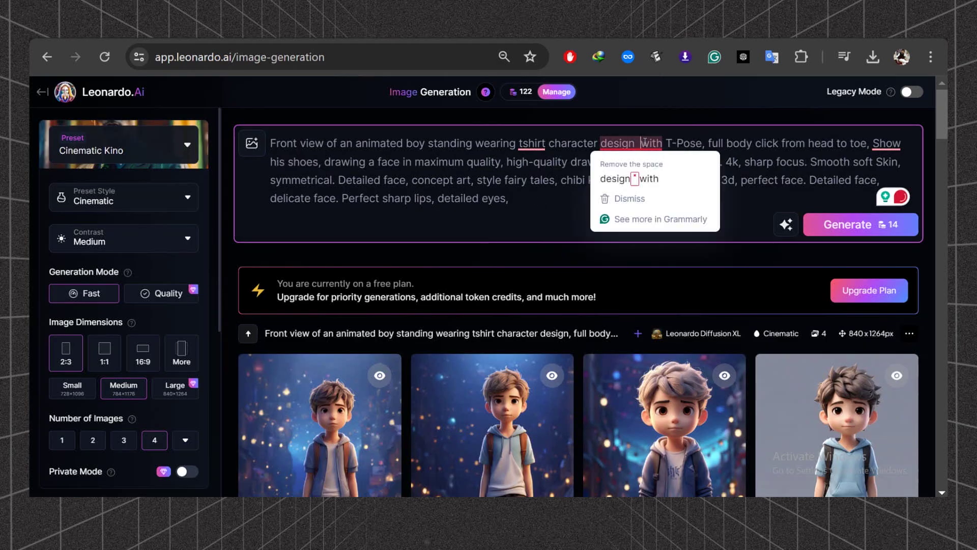
Regenerate four boys from the T-Pose/P-Pose prompt and open the full-body boy large
left_click(847, 225)
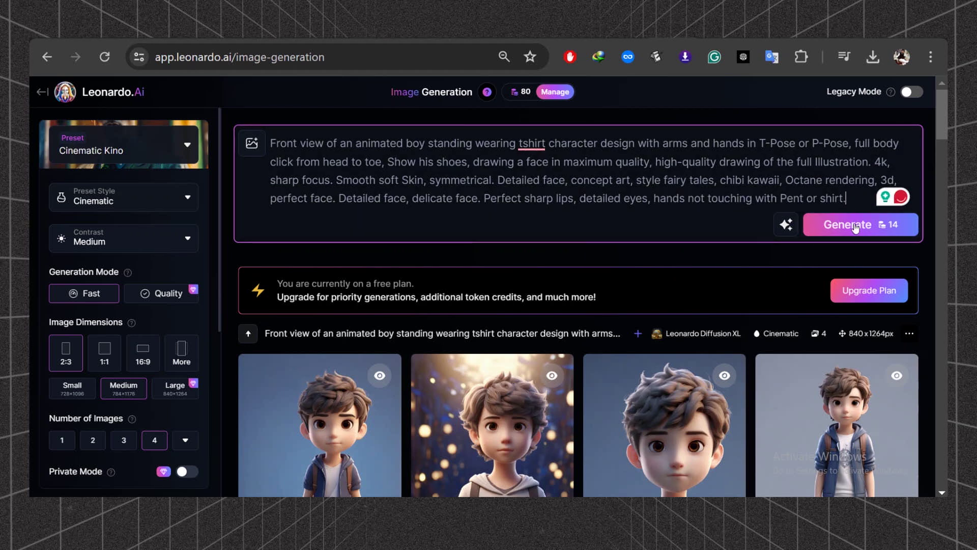
left_click(855, 227)
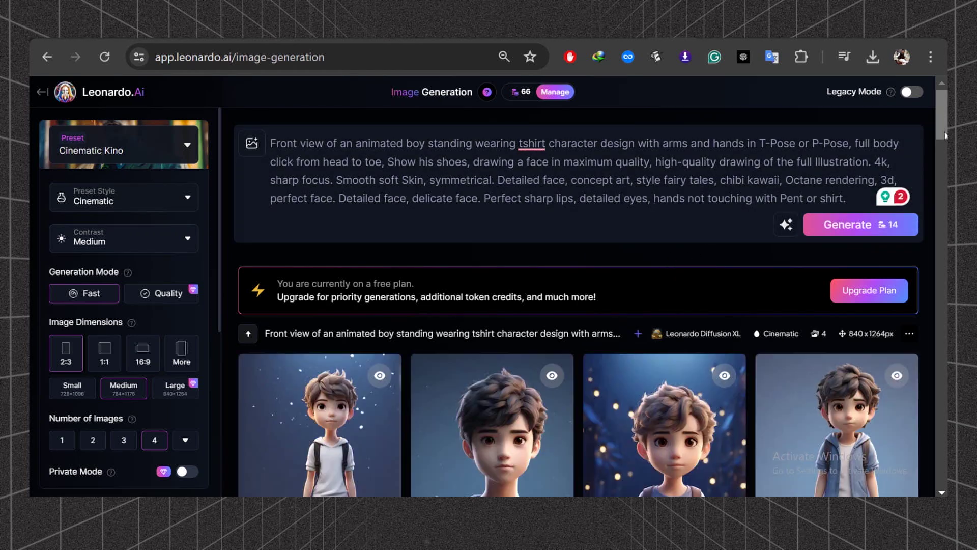
scroll(853, 253, "down", 3)
left_click(862, 269)
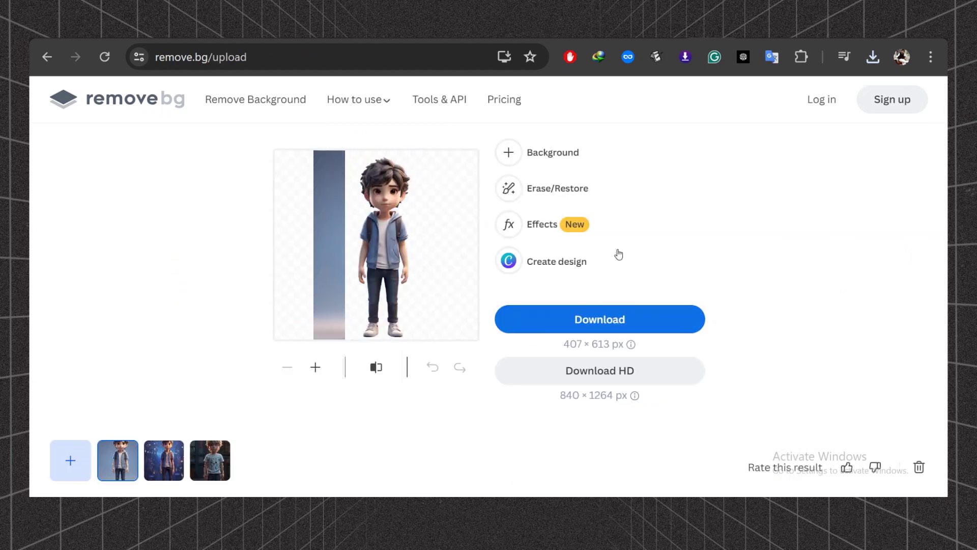
Open the background options for the cut-out boy and show the solid Color swatches
left_click(509, 153)
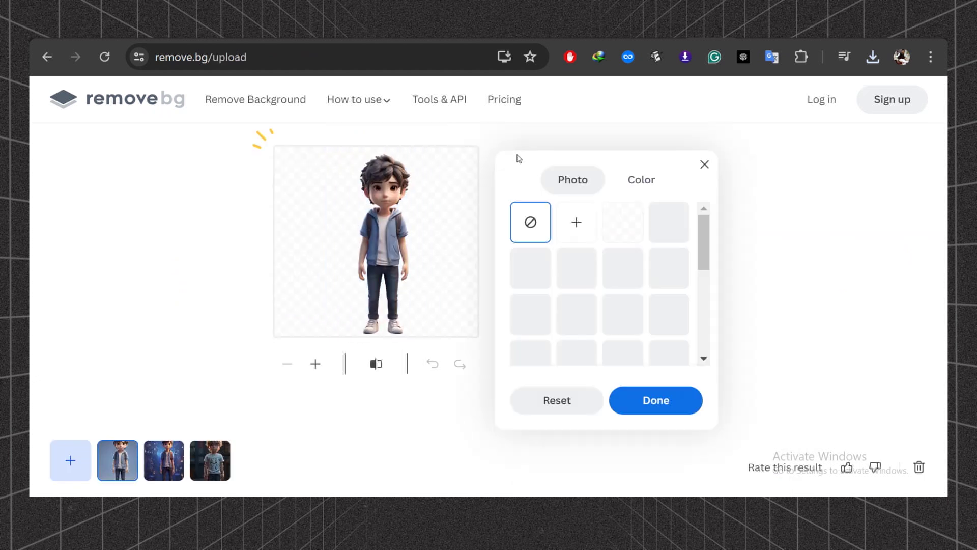
left_click(638, 182)
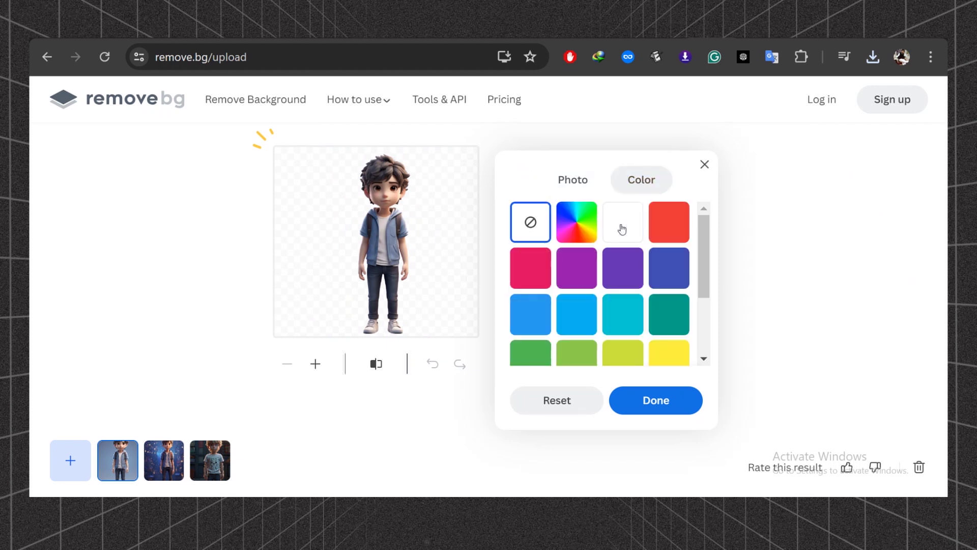
Apply the white background, then submit the boy image to Animated Drawings and agree to research sharing
left_click(656, 402)
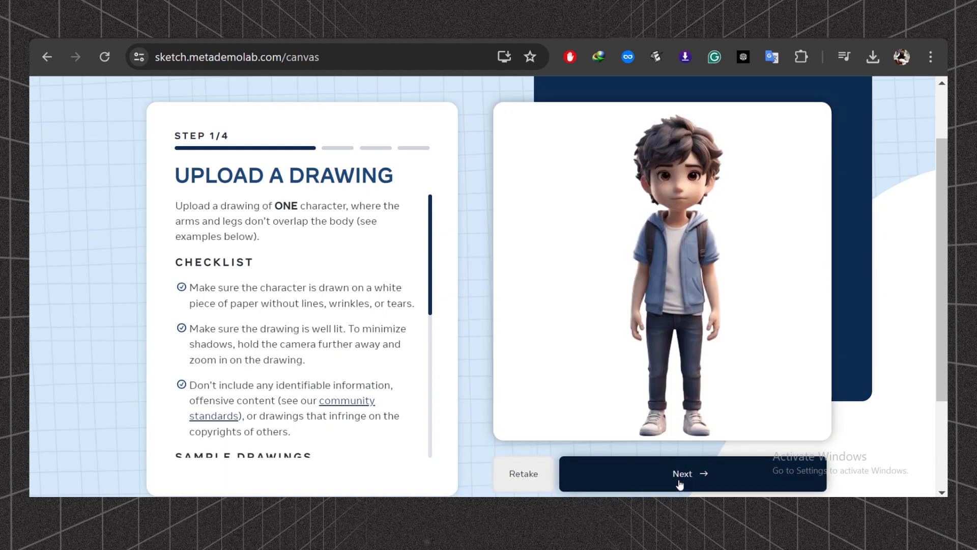
left_click(680, 483)
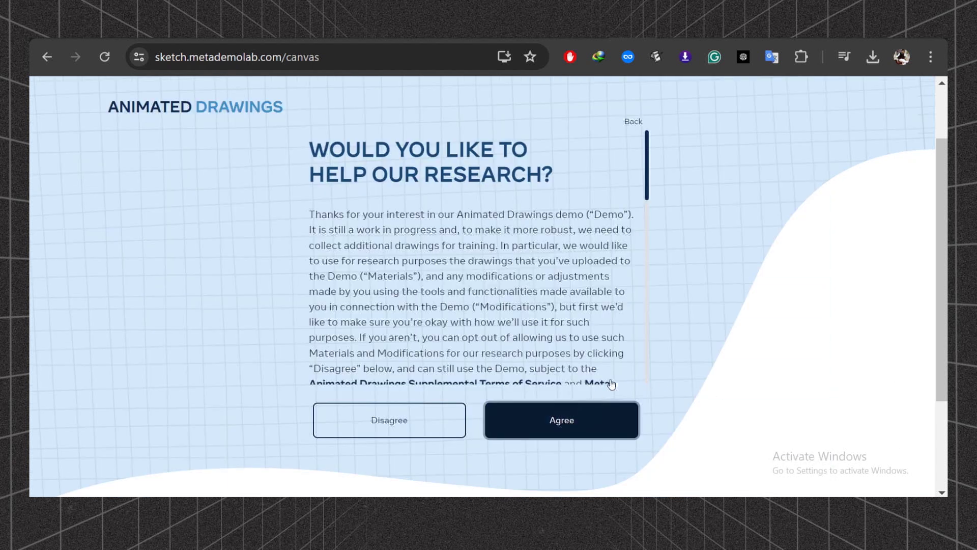
left_click(616, 419)
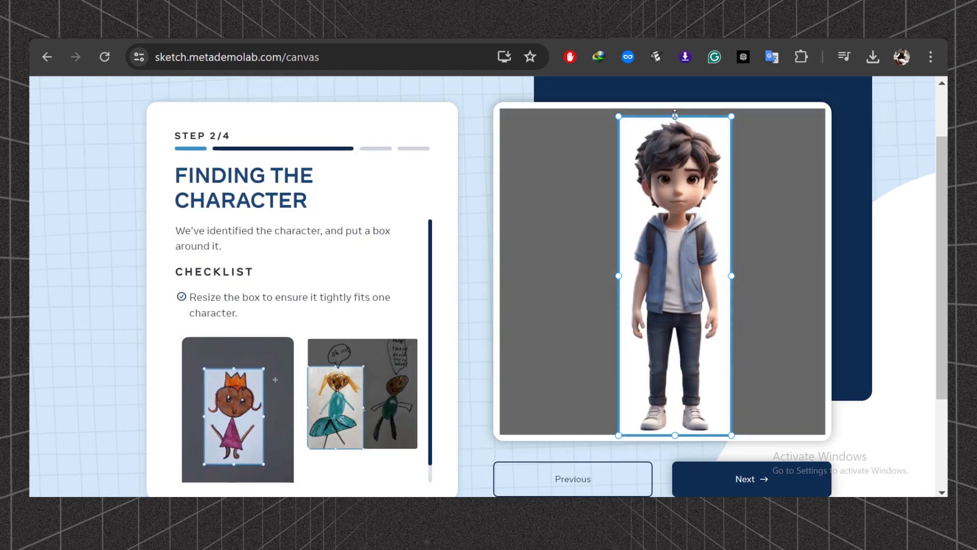
Accept the bounding box around the boy and, after zooming in to inspect it, the character mask
left_click(746, 471)
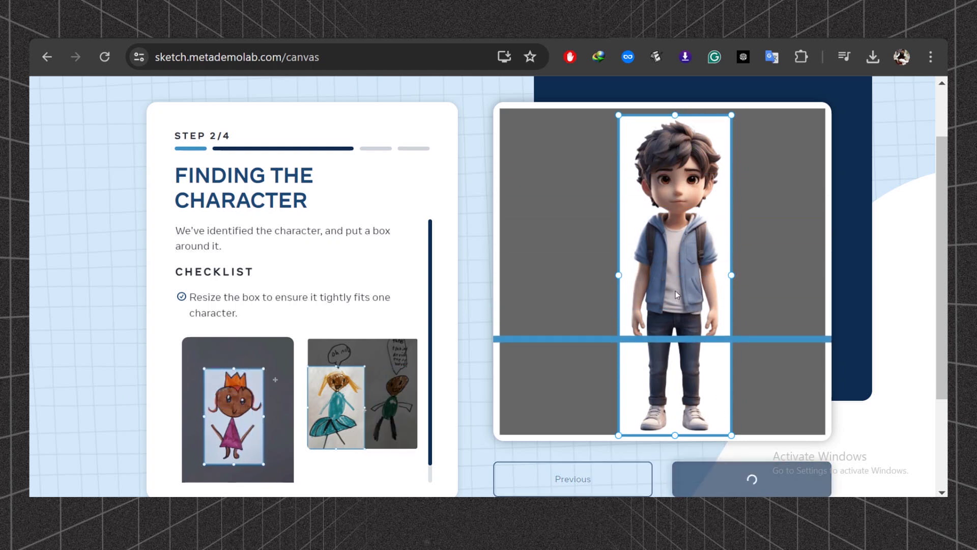
scroll(589, 421, "down", 2)
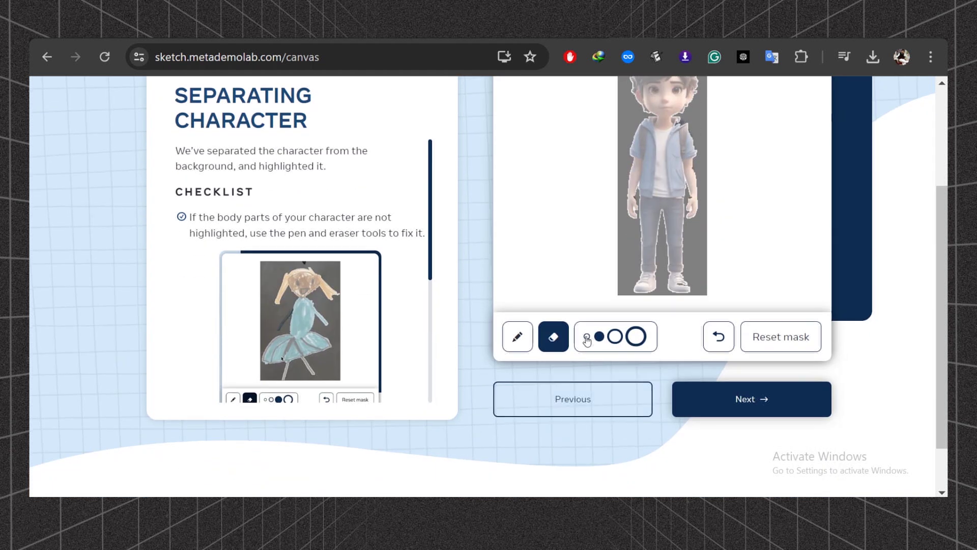
scroll(588, 422, "up", 2)
key("ctrl+plus")
key("ctrl+plus")
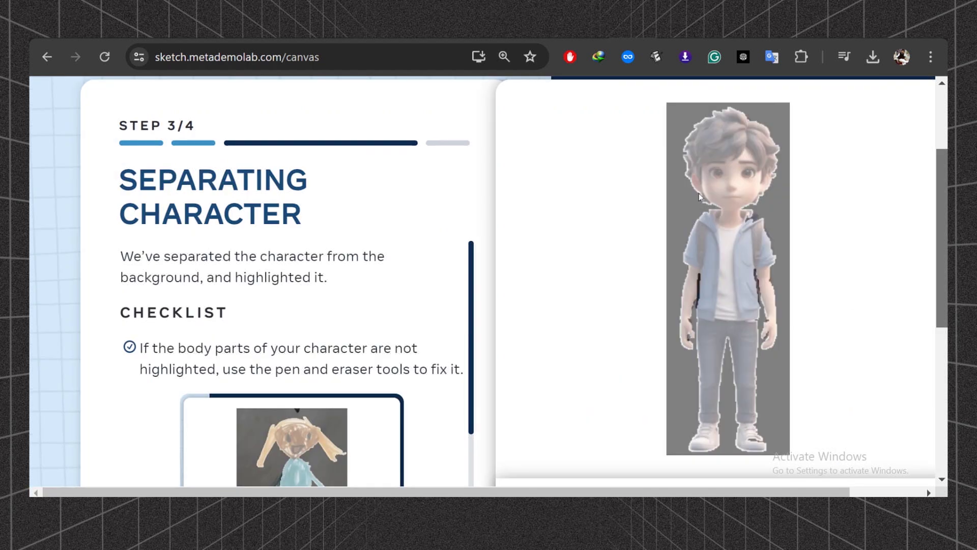
key("ctrl+0")
left_click(742, 458)
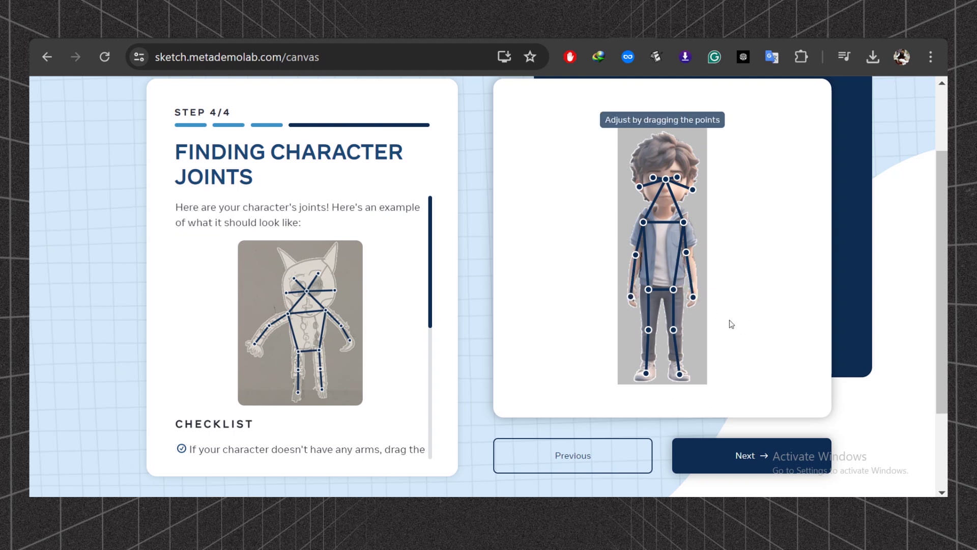
Confirm the joint positions and preview several motions, including a dance, on the boy
left_click(745, 458)
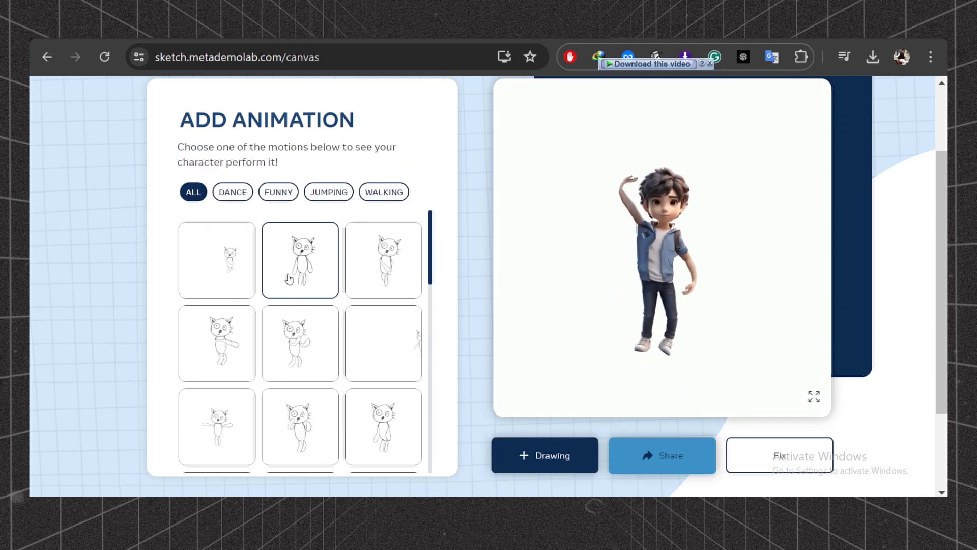
left_click(375, 268)
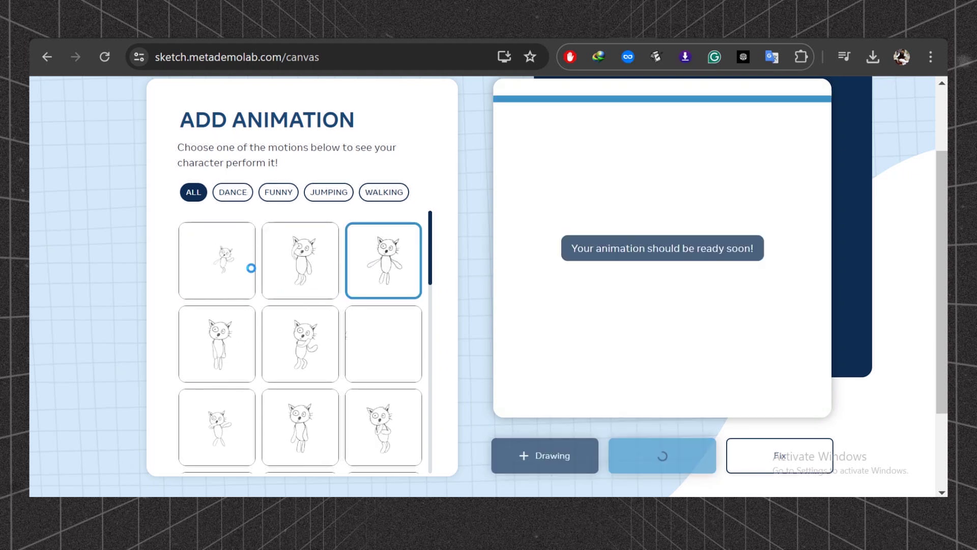
left_click(231, 327)
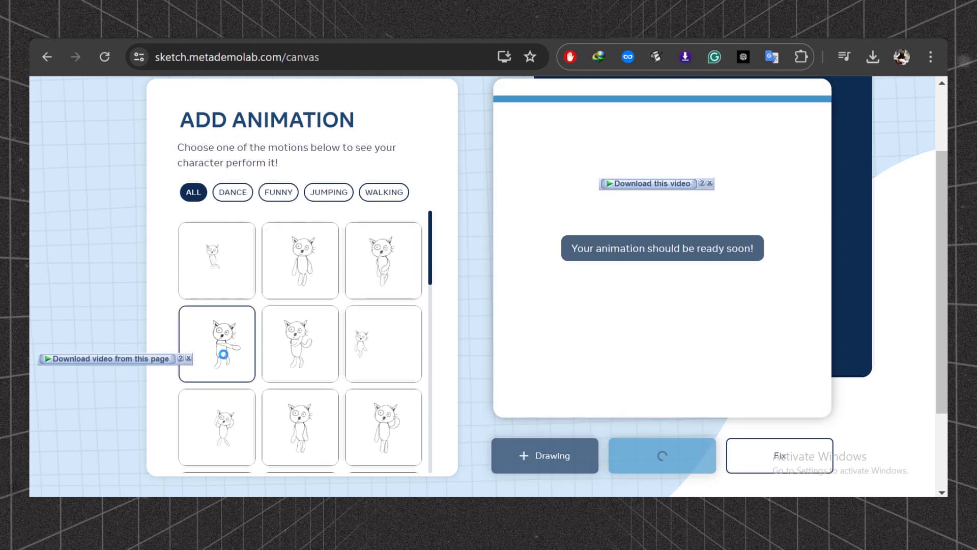
left_click(402, 313)
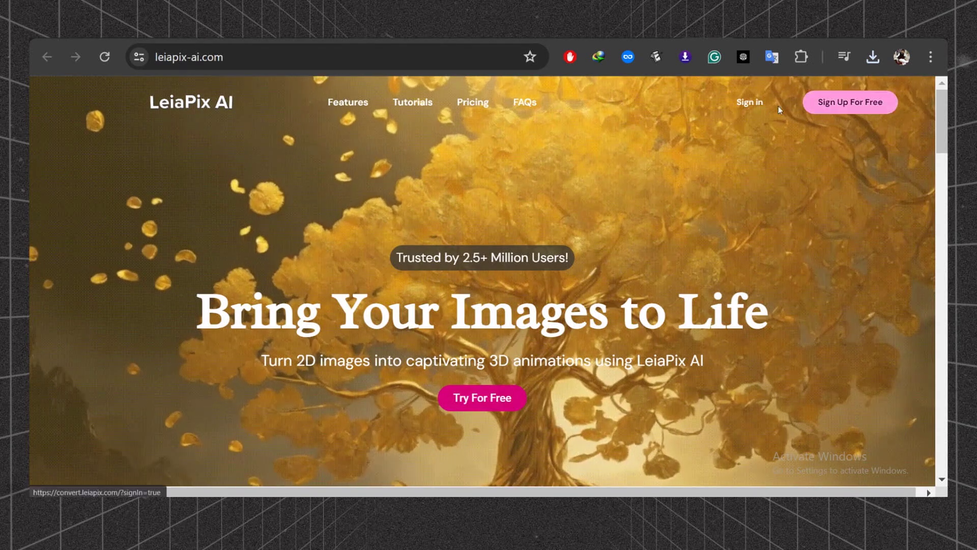
Upload the village landscape to Immersity AI and set a non-looping Dolly animation style
left_click(777, 106)
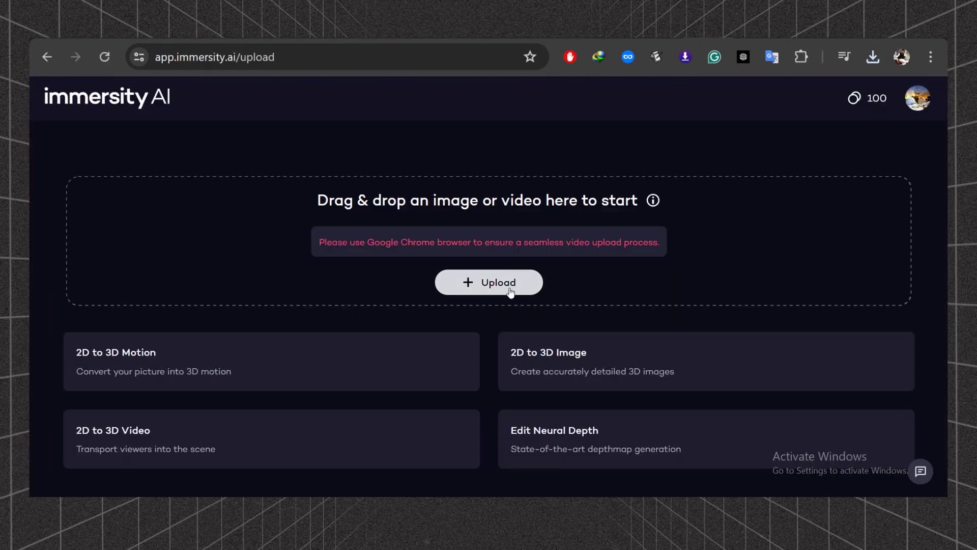
left_click(509, 288)
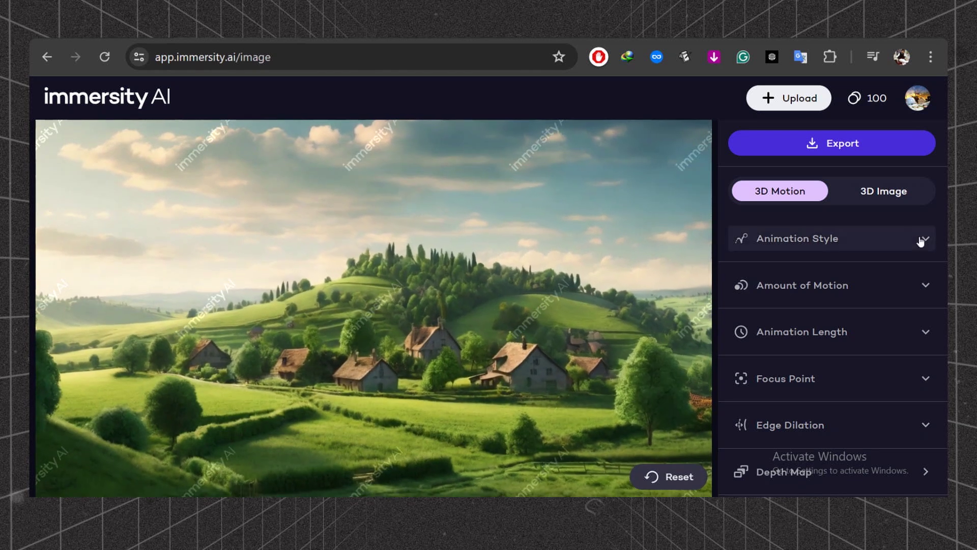
left_click(923, 238)
left_click(832, 357)
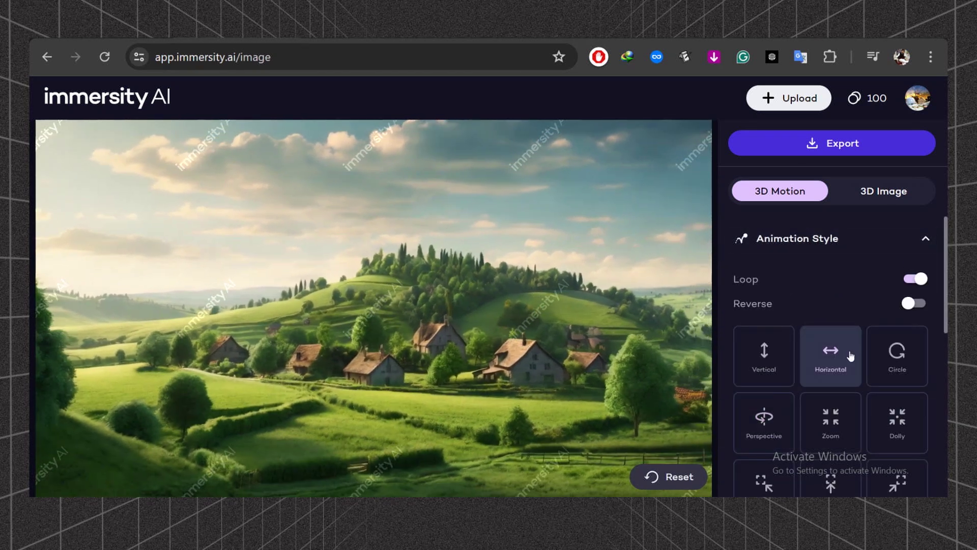
left_click(897, 417)
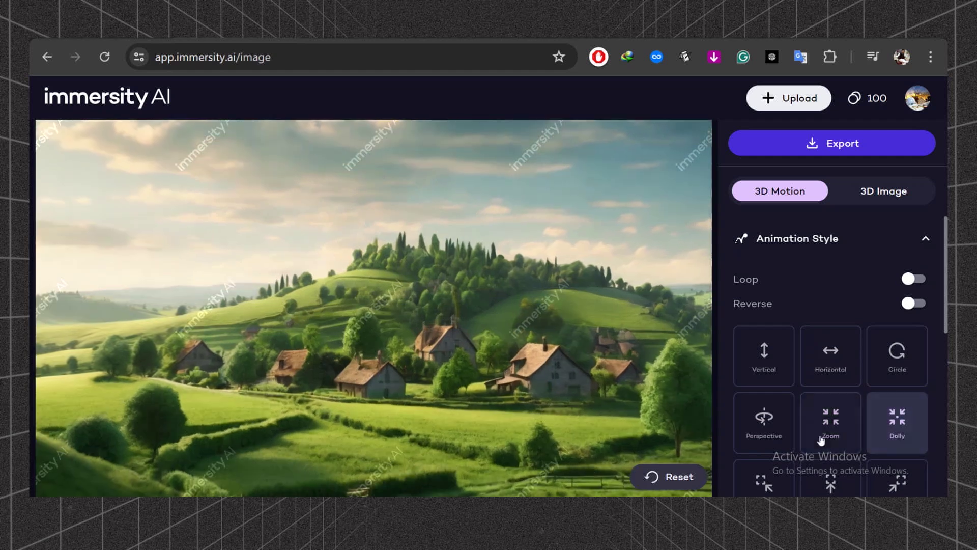
left_click(848, 249)
left_click(741, 284)
Export the animation as an MP4 3D Motion video and continue to the size step
left_click(743, 284)
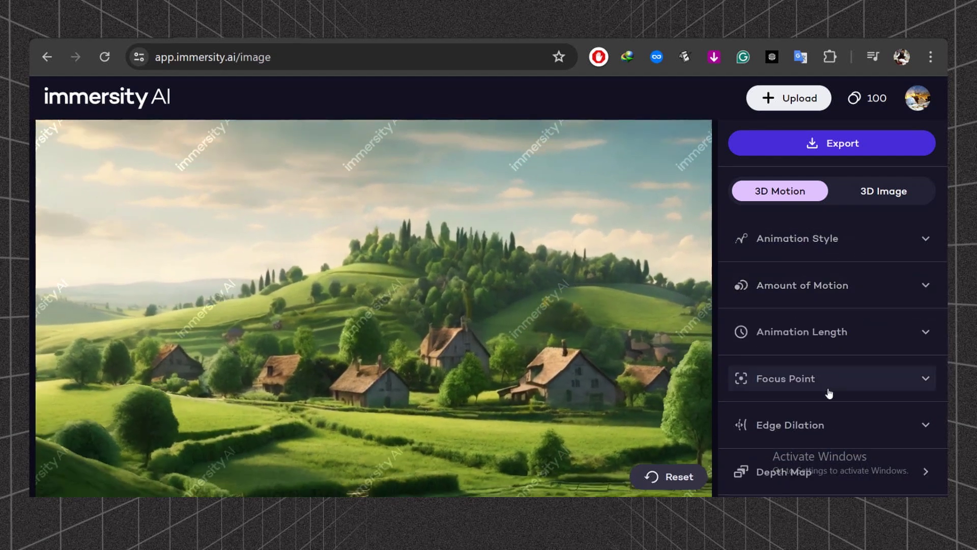
left_click(824, 141)
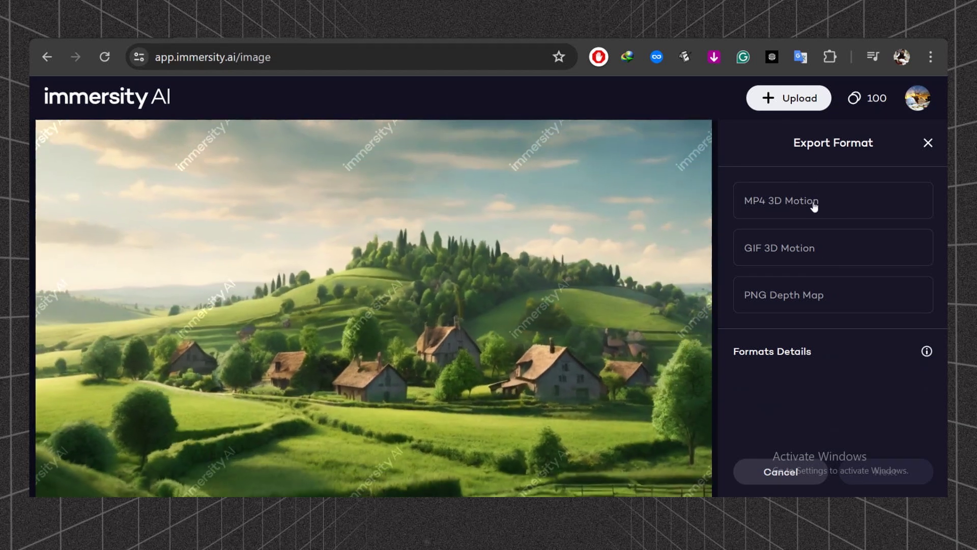
left_click(814, 205)
left_click(884, 471)
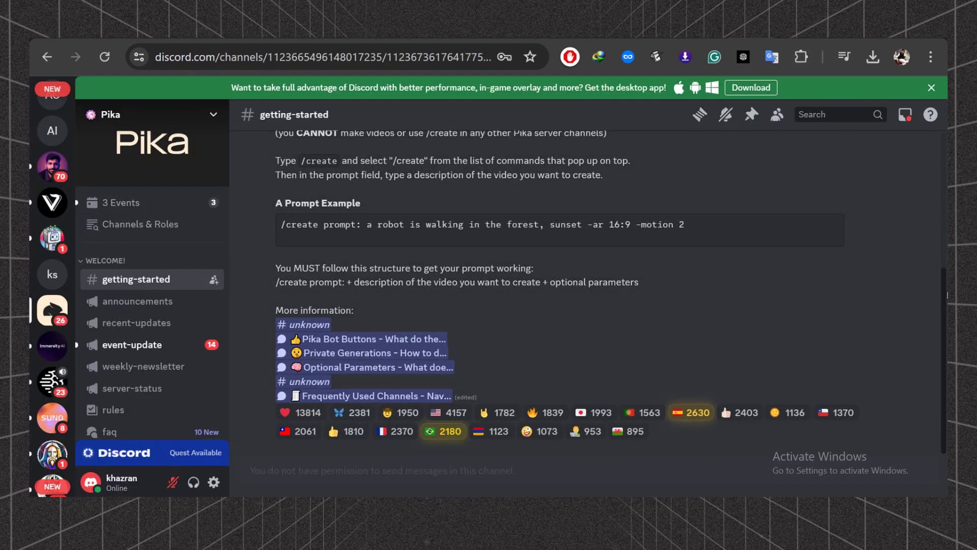
Send a /create request in #generate-4 with the boy image for a walking boy, then watch the result full screen
scroll(155, 367, "down", 8)
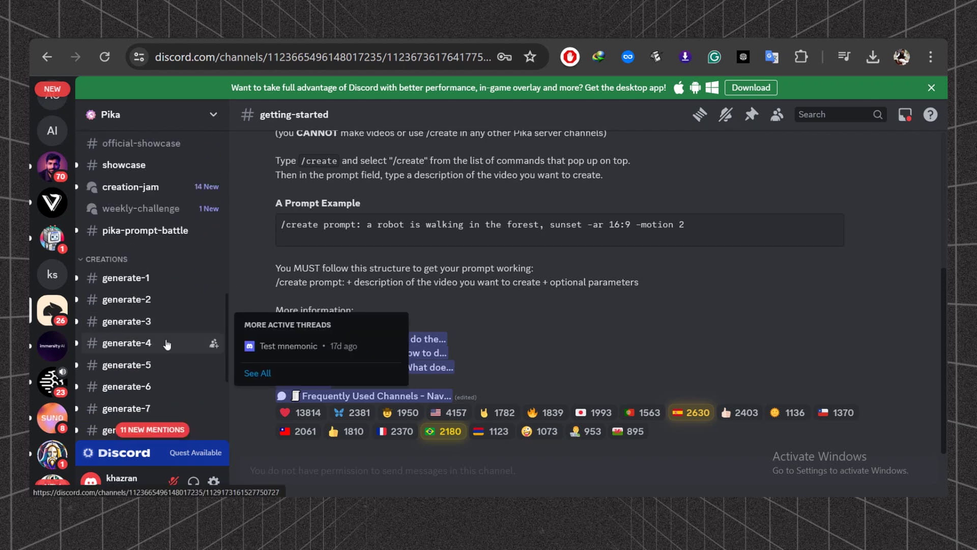
left_click(204, 342)
type("/creat")
left_click(362, 314)
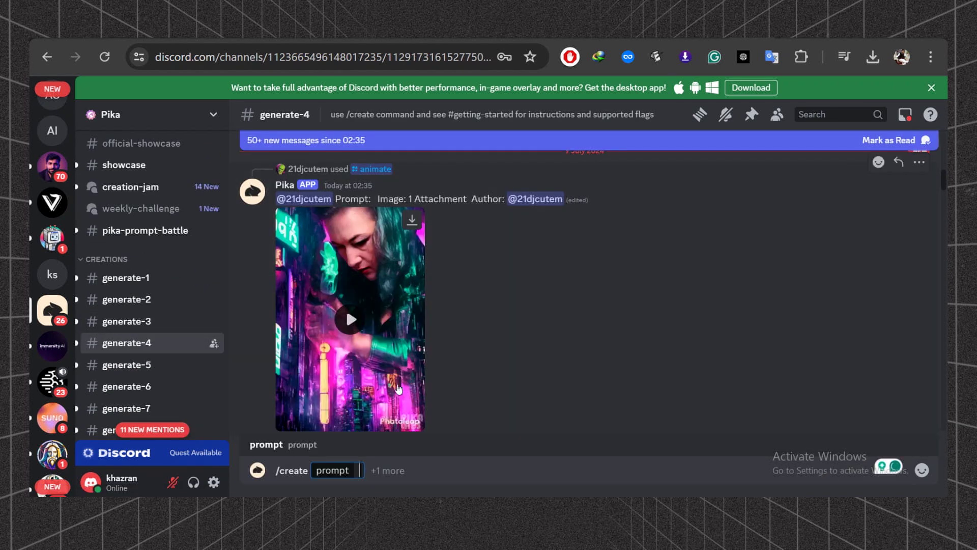
left_click(390, 474)
left_click(340, 415)
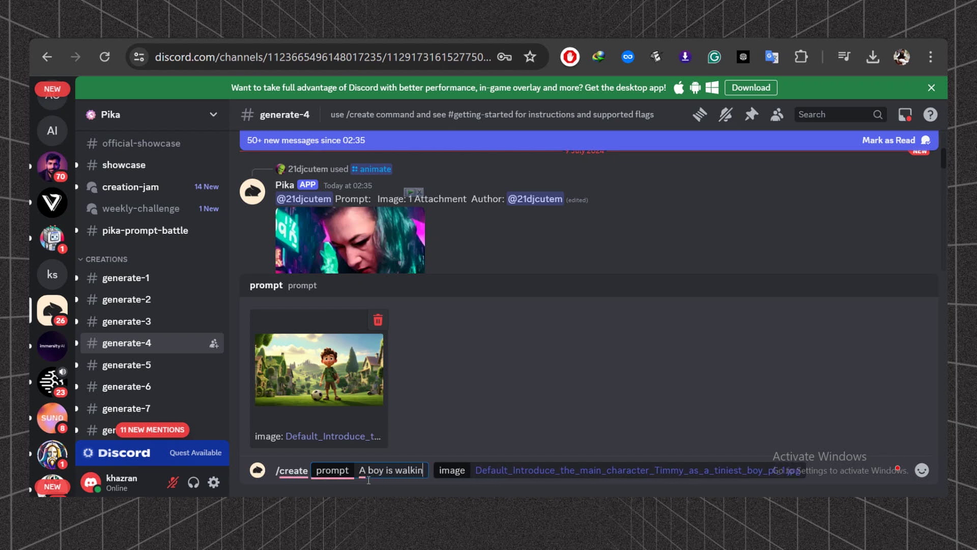
key("Return")
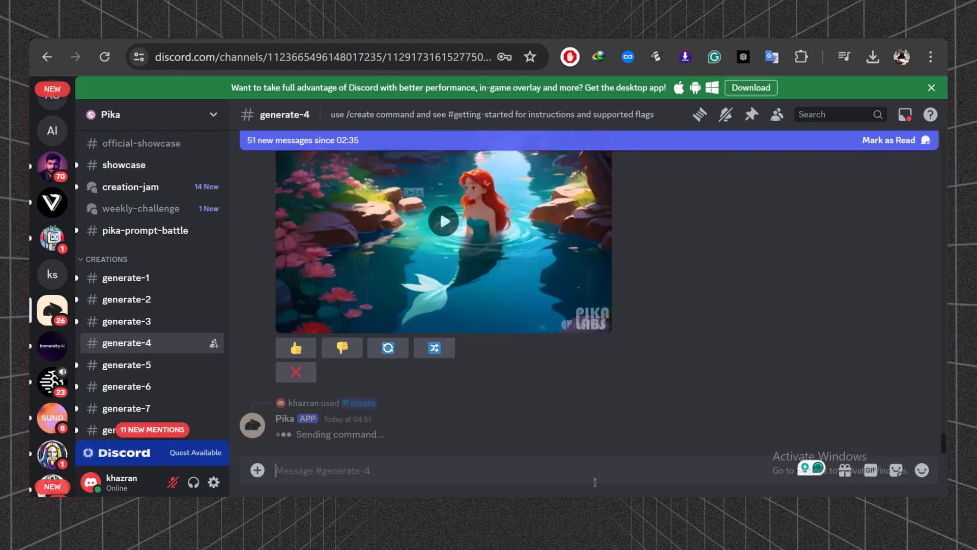
left_click(612, 310)
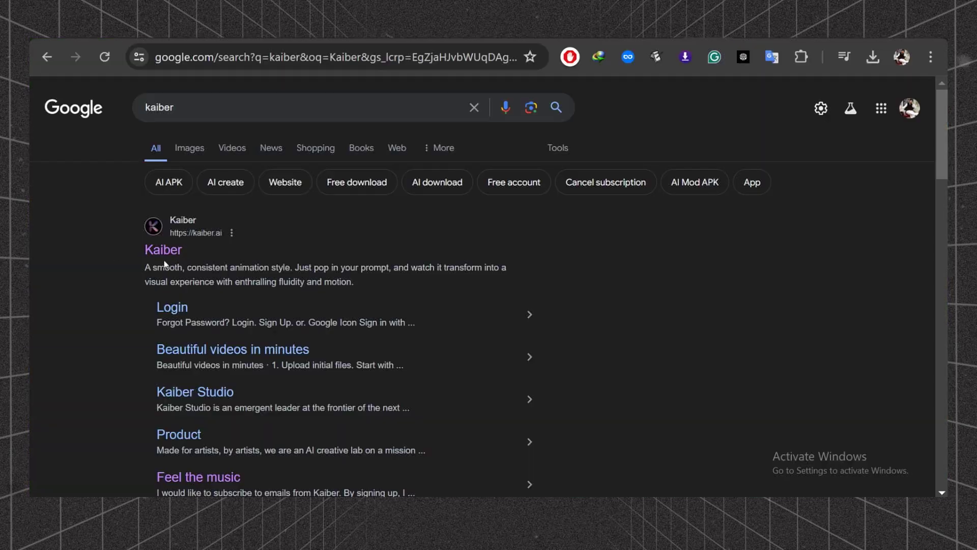
Open the Kaiber website from the Google search results
left_click(163, 250)
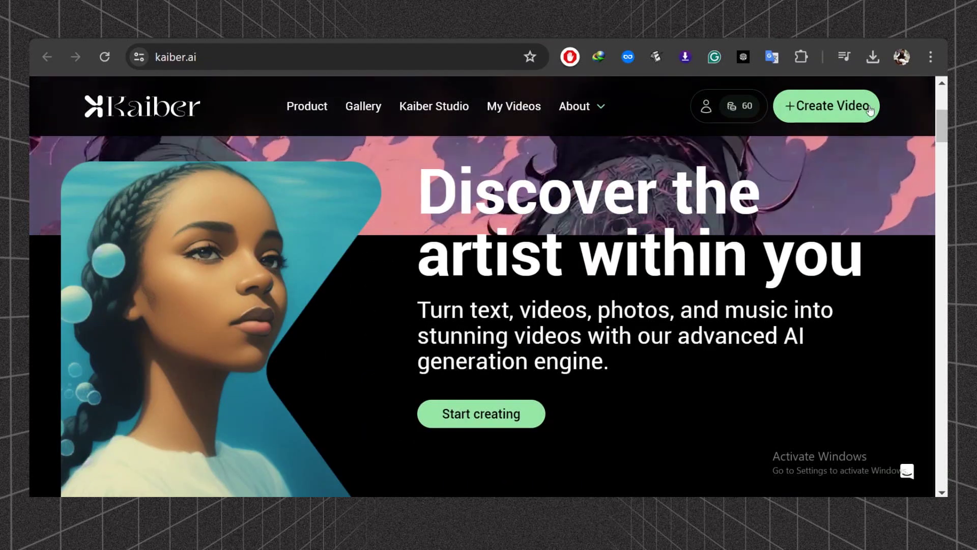
Start a new Kaiber Motion video from the uploaded boy-in-village image
left_click(812, 117)
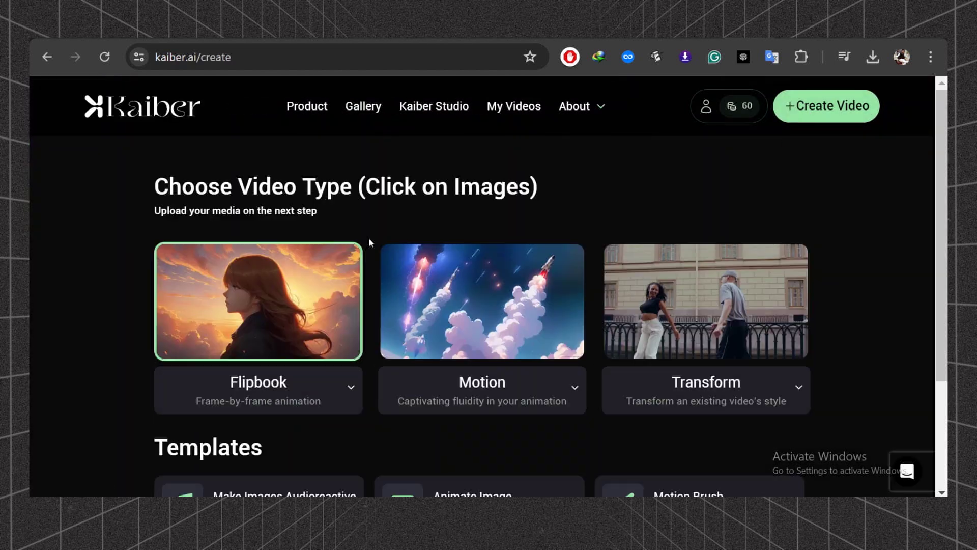
scroll(441, 287, "down", 1)
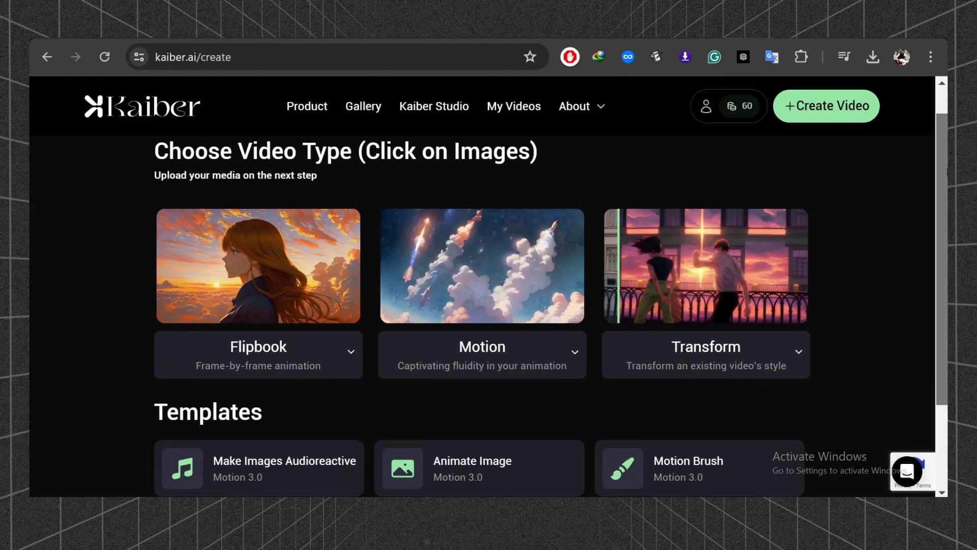
left_click(441, 287)
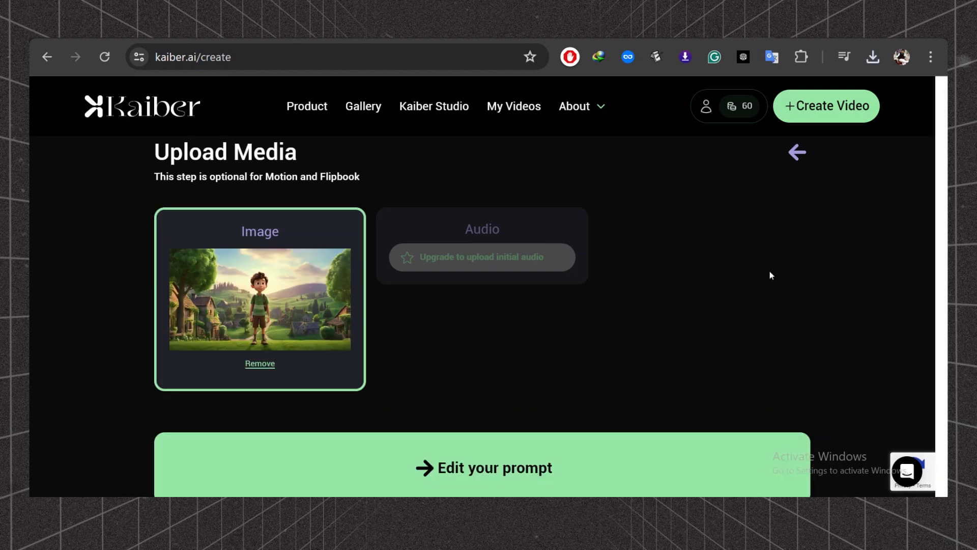
left_click(489, 445)
Paste the boy-running-in-village subject, browse all curated styles and apply the Shooting Stars idea
left_click(311, 291)
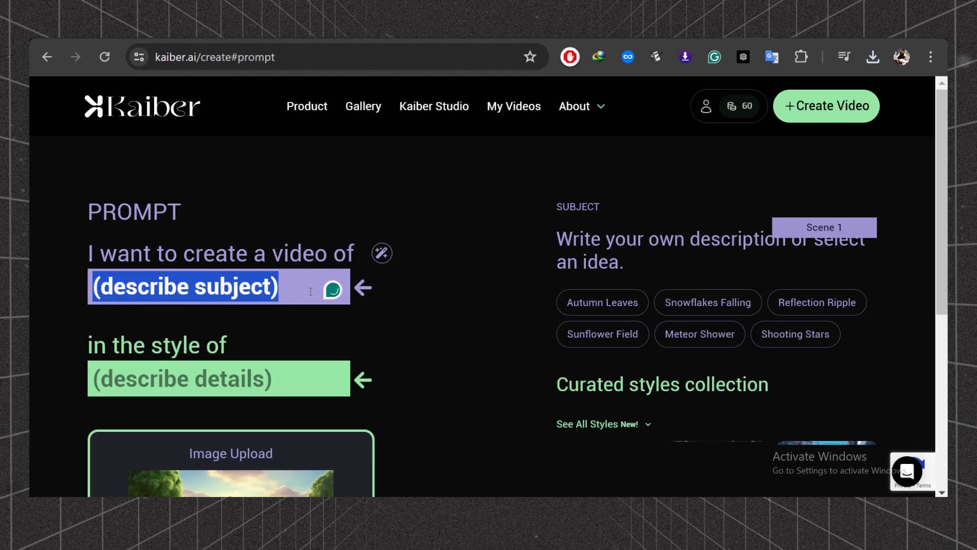
type("a boy running in a village")
scroll(943, 147, "down", 2)
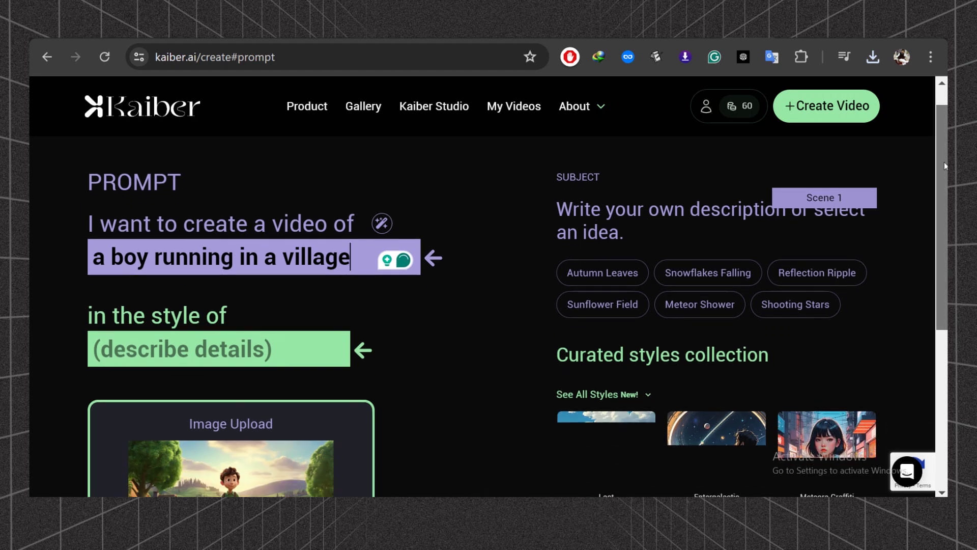
scroll(820, 346, "down", 2)
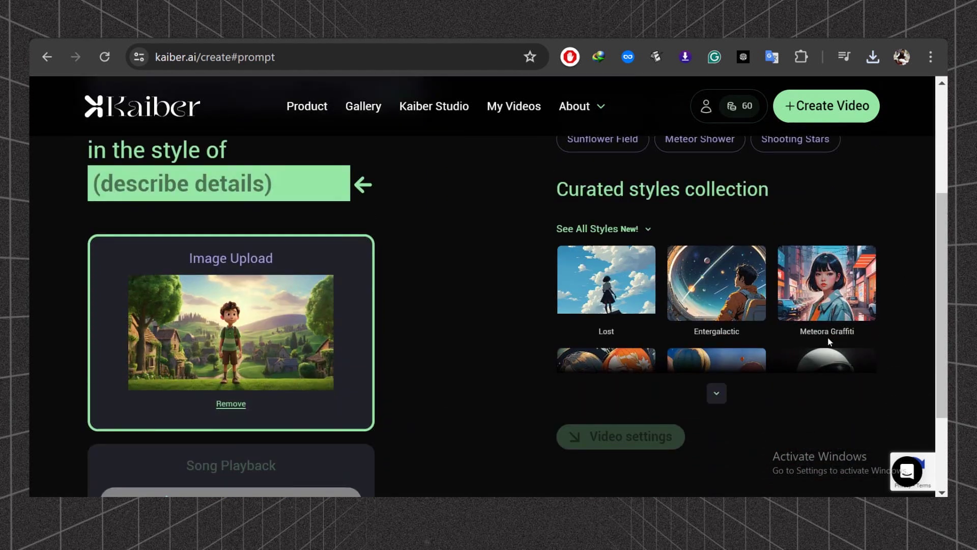
left_click(716, 393)
scroll(942, 177, "down", 5)
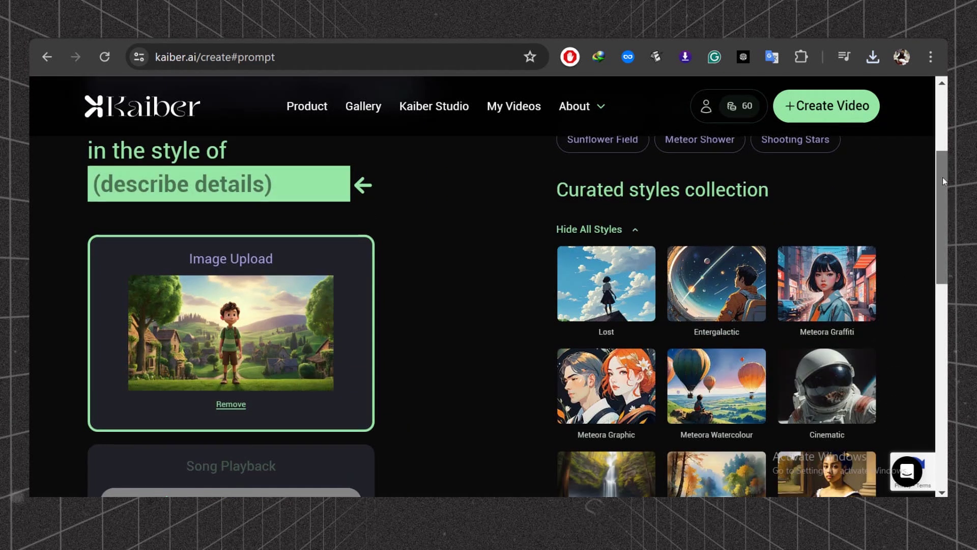
scroll(945, 188, "up", 7)
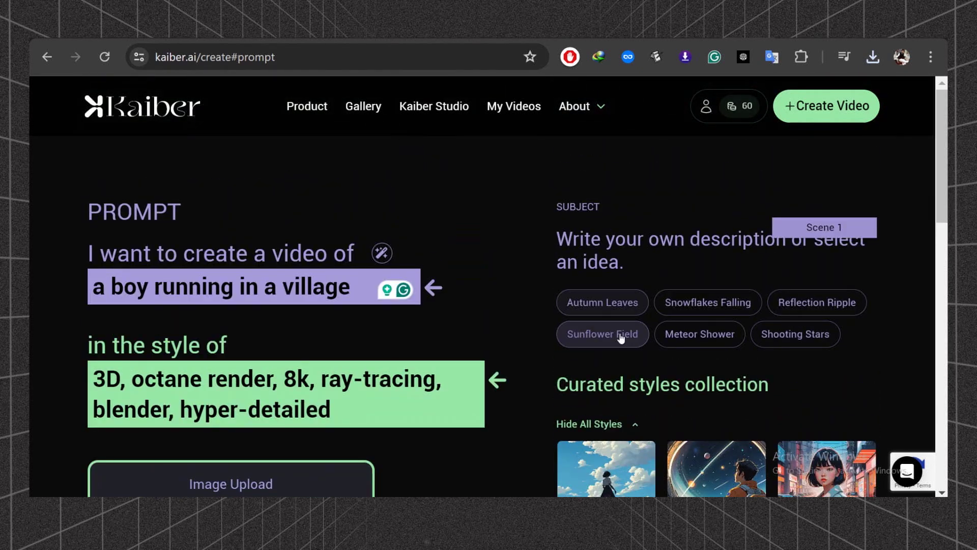
left_click(795, 334)
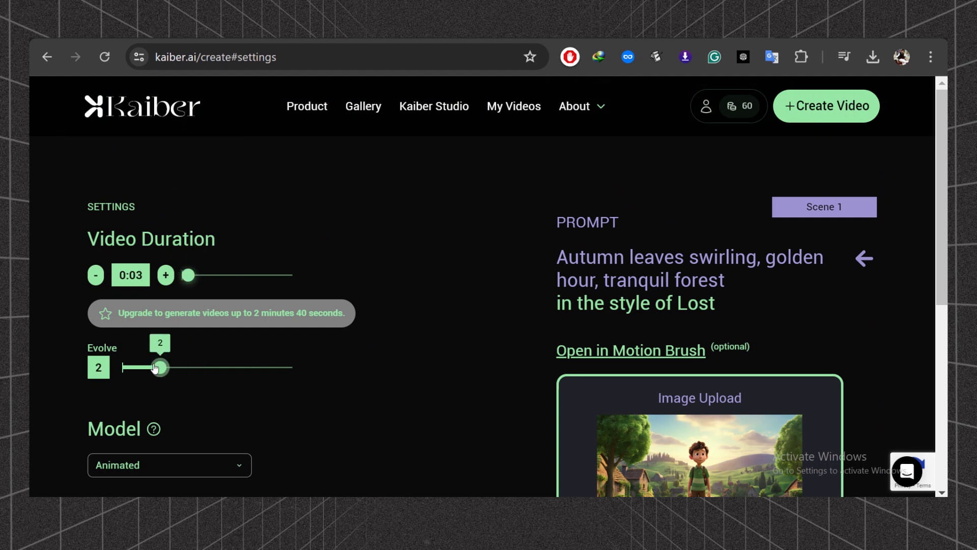
Generate preview frames for the 0:04 video with Evolve 3 and Motion 4
scroll(305, 390, "down", 5)
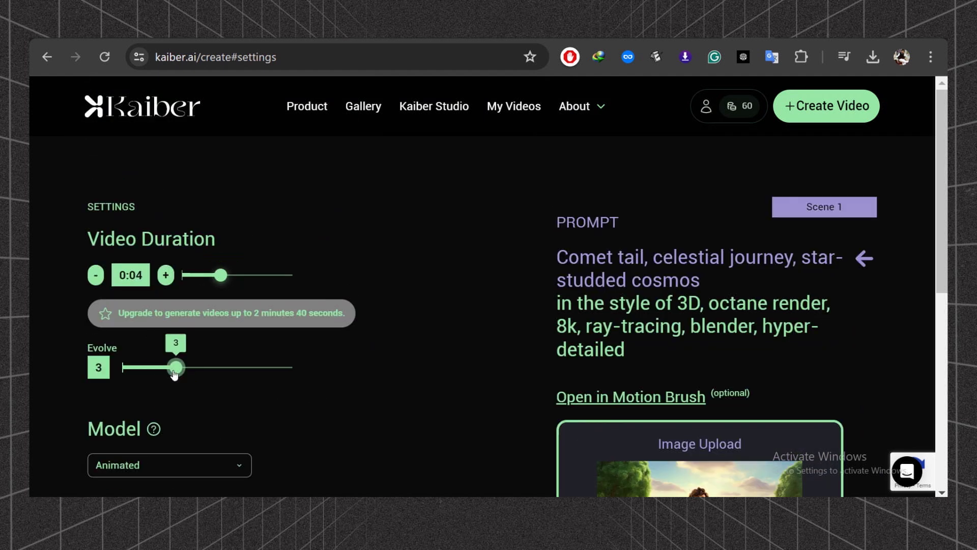
scroll(277, 366, "down", 5)
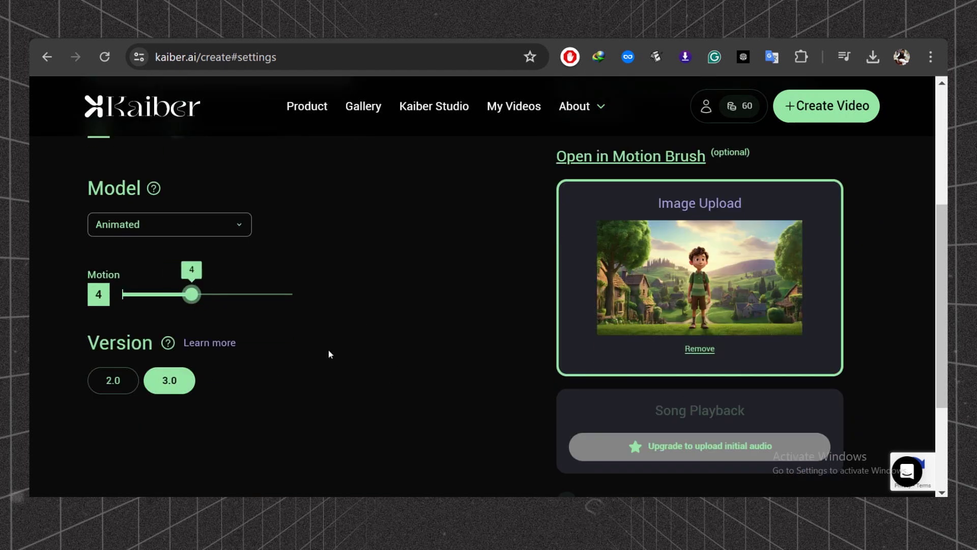
scroll(709, 464, "down", 3)
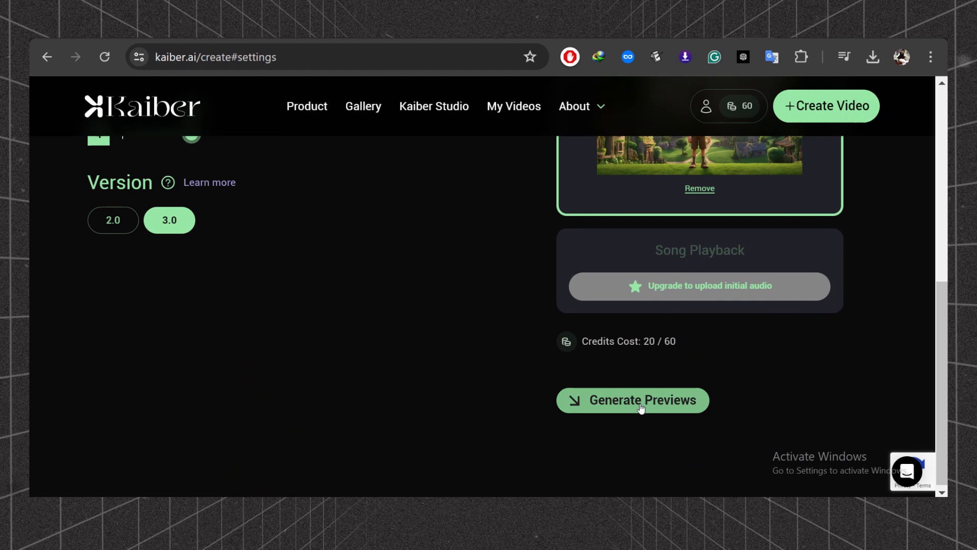
left_click(640, 407)
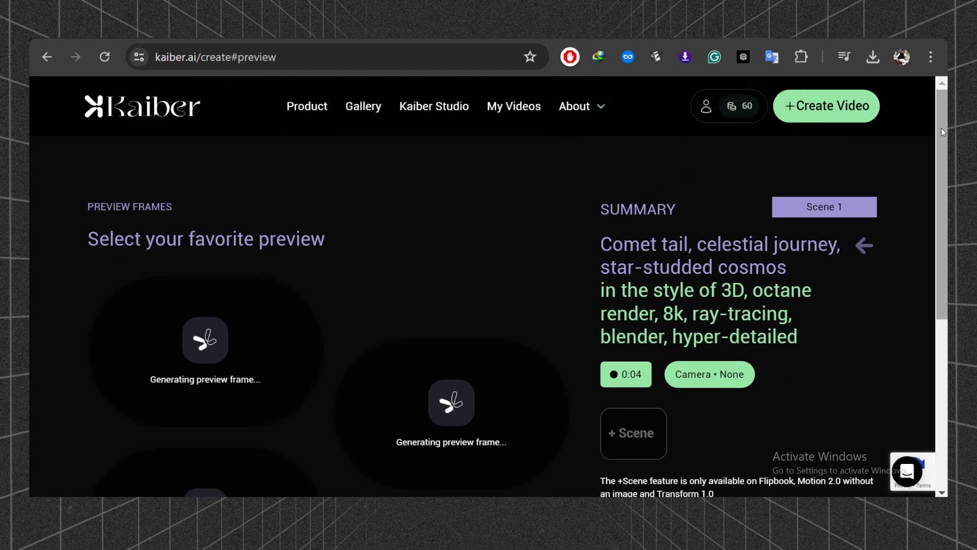
left_click_drag(943, 132, 946, 166)
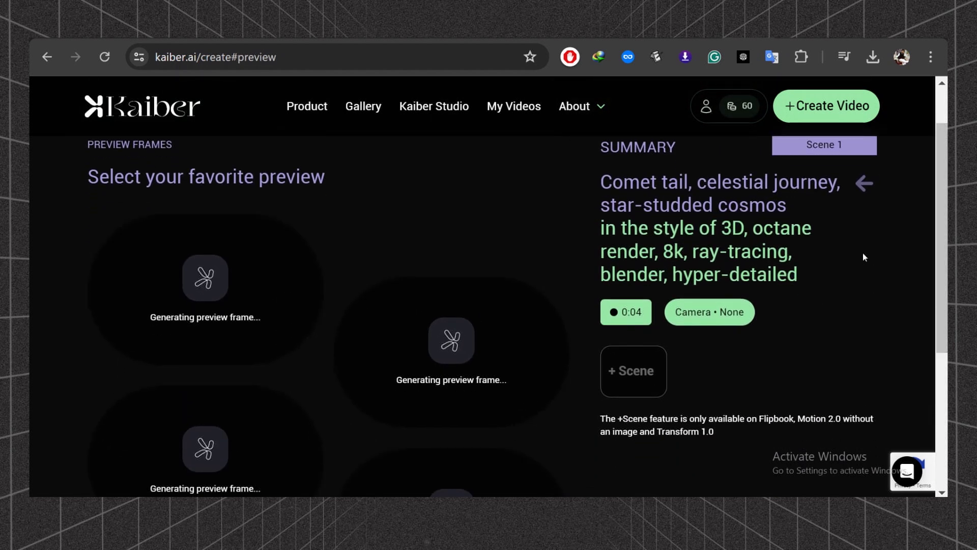